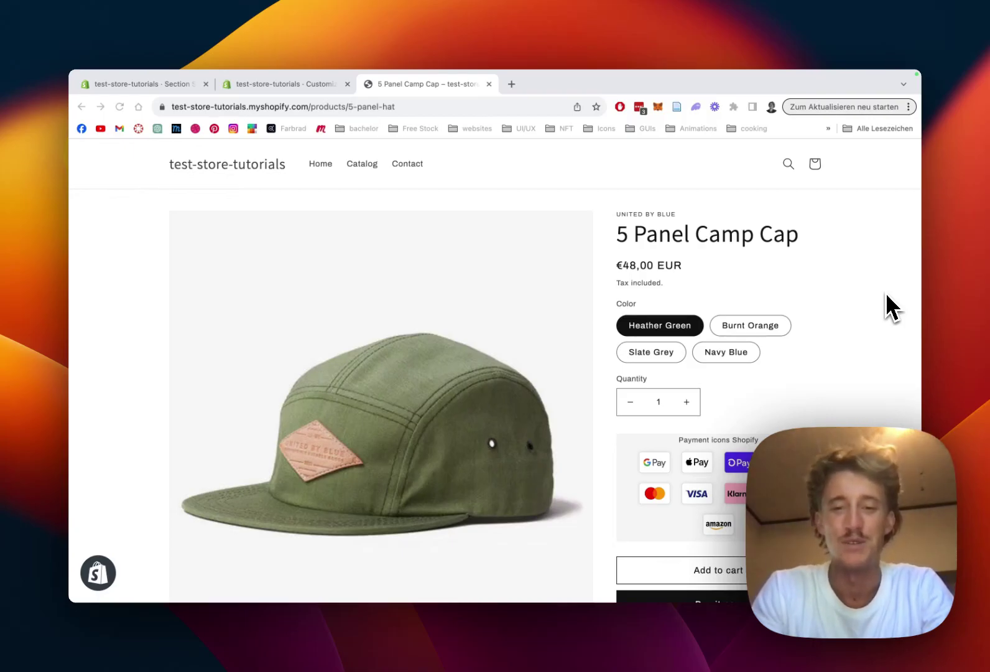
- Review the cap page's black coupon banner, then return to the Section Store admin tab
scroll(848, 269, "down", 5)
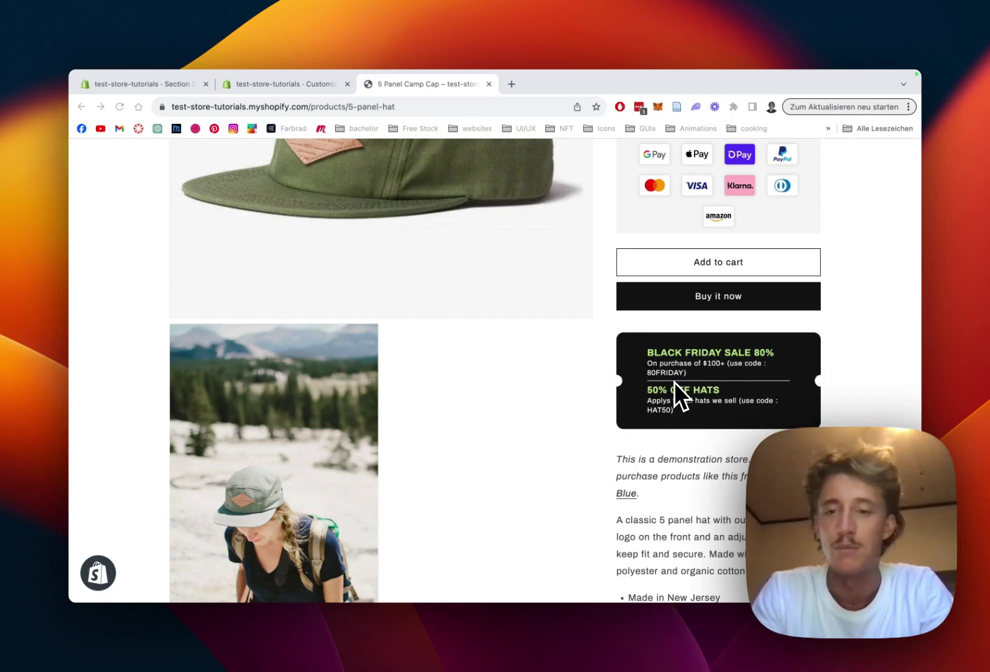
scroll(677, 385, "up", 1)
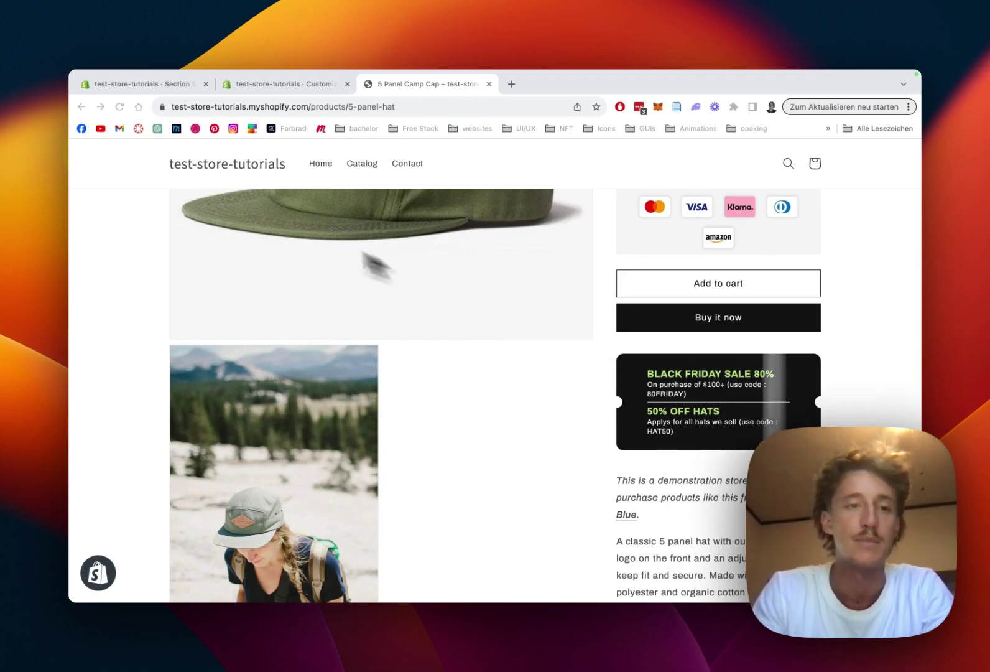
left_click(151, 84)
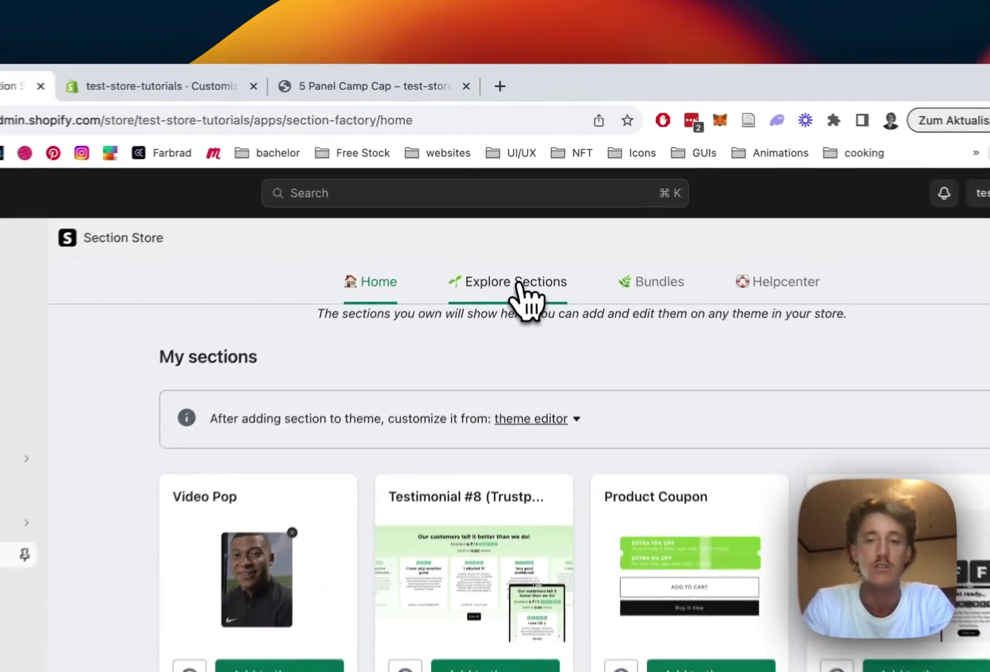
- Search the Explore Sections catalogue for 'cou' and open the Product Coupon card
left_click(526, 215)
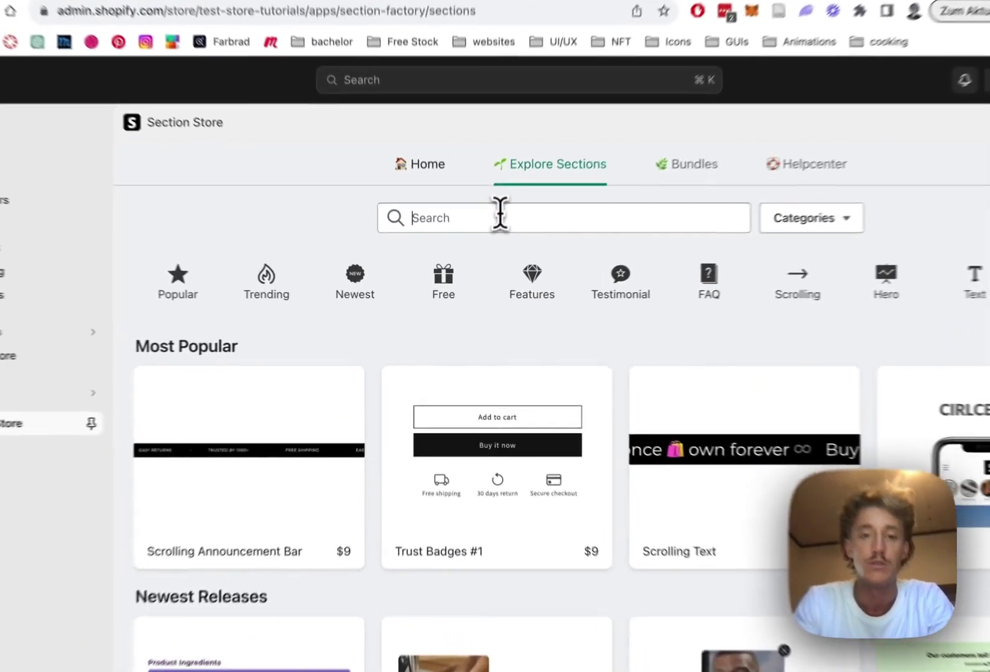
left_click(482, 249)
type("cop")
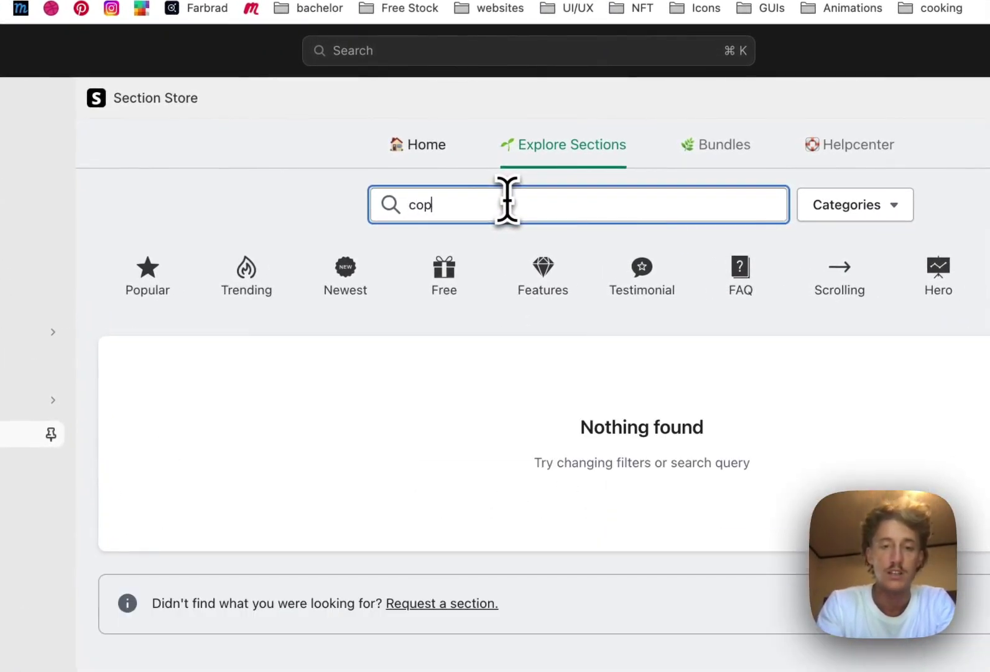
key("BackSpace")
type("u")
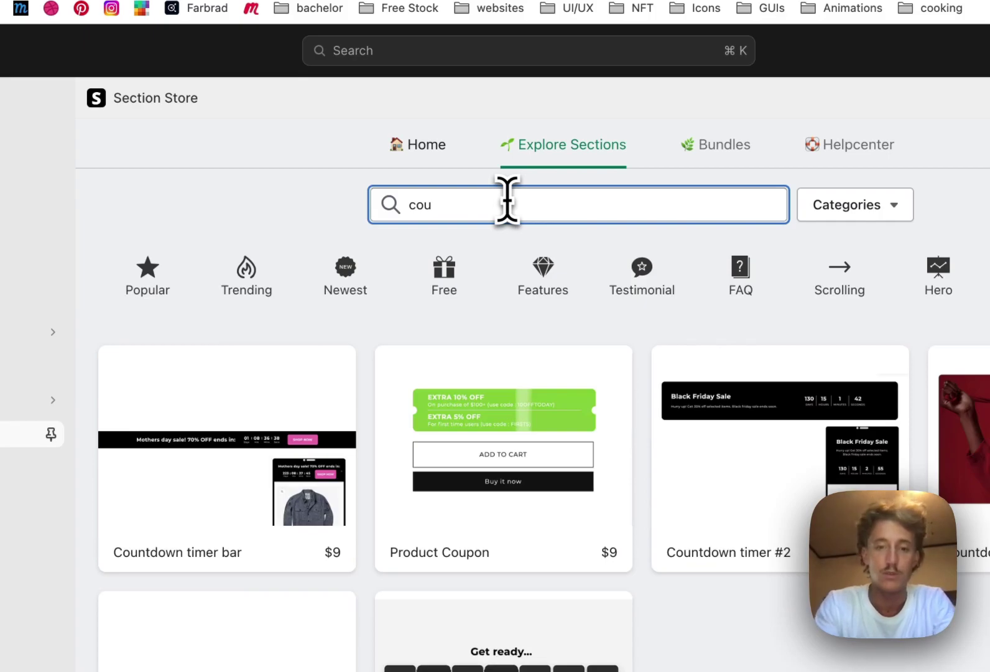
left_click(507, 459)
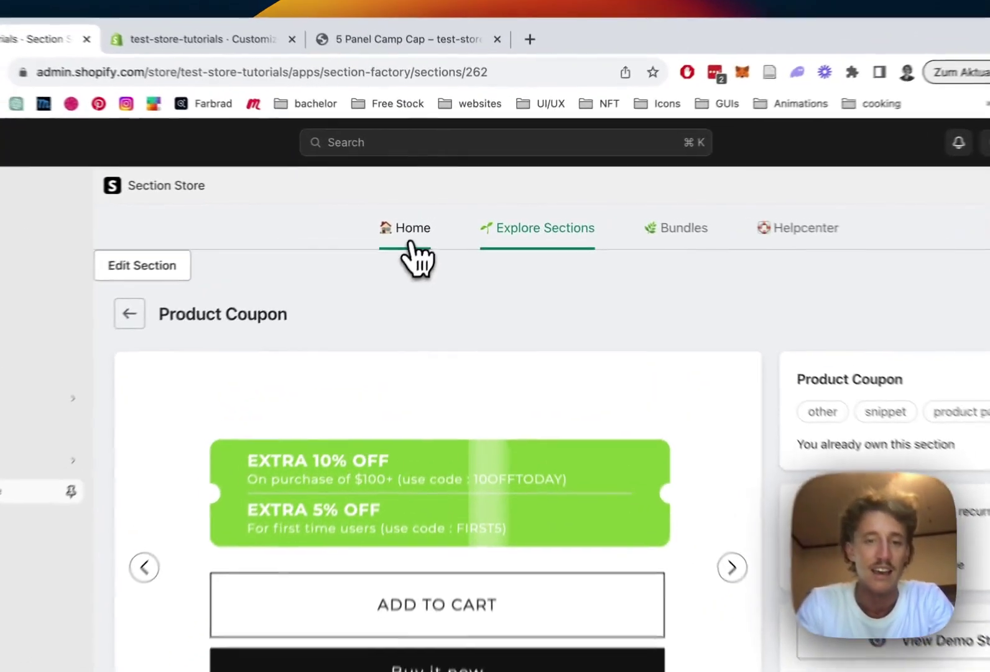
- From Home's My sections, pick Dawn (Live) in Product Coupon's theme editor dropdown
left_click(429, 219)
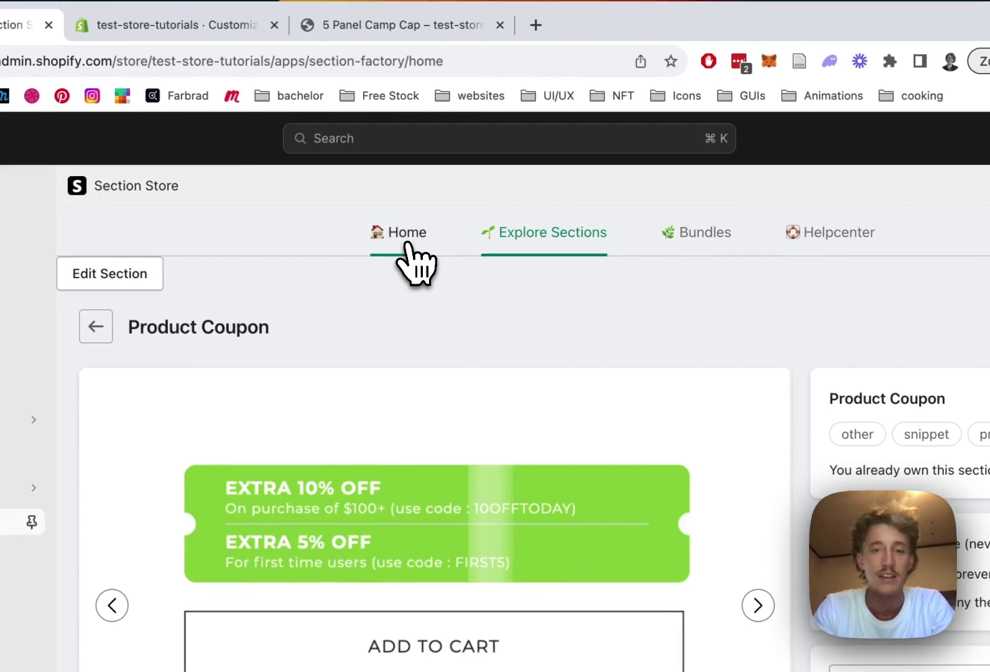
scroll(447, 275, "down", 2)
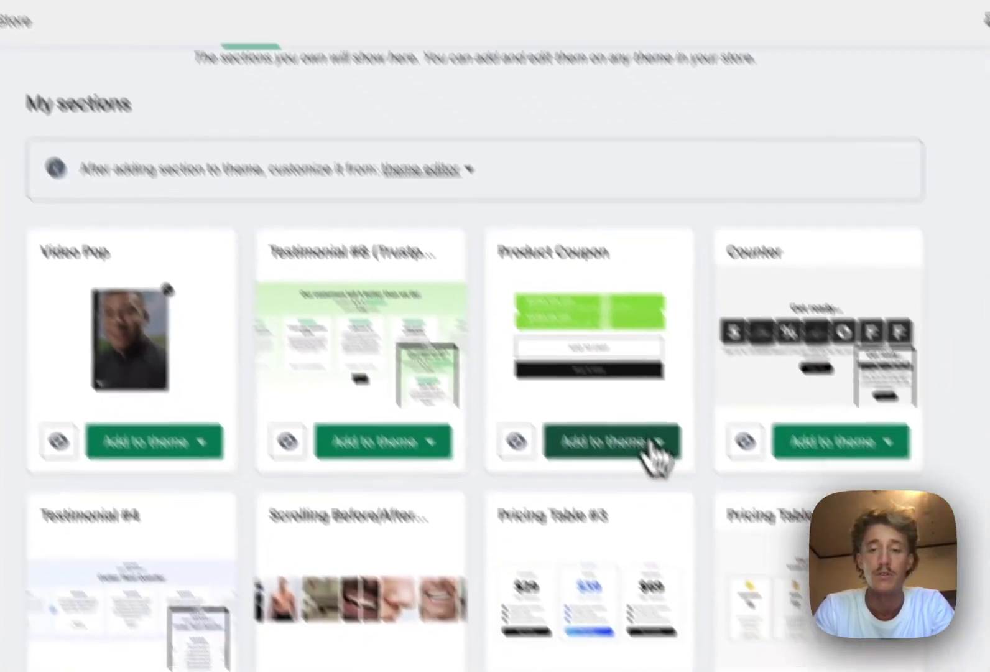
left_click(781, 607)
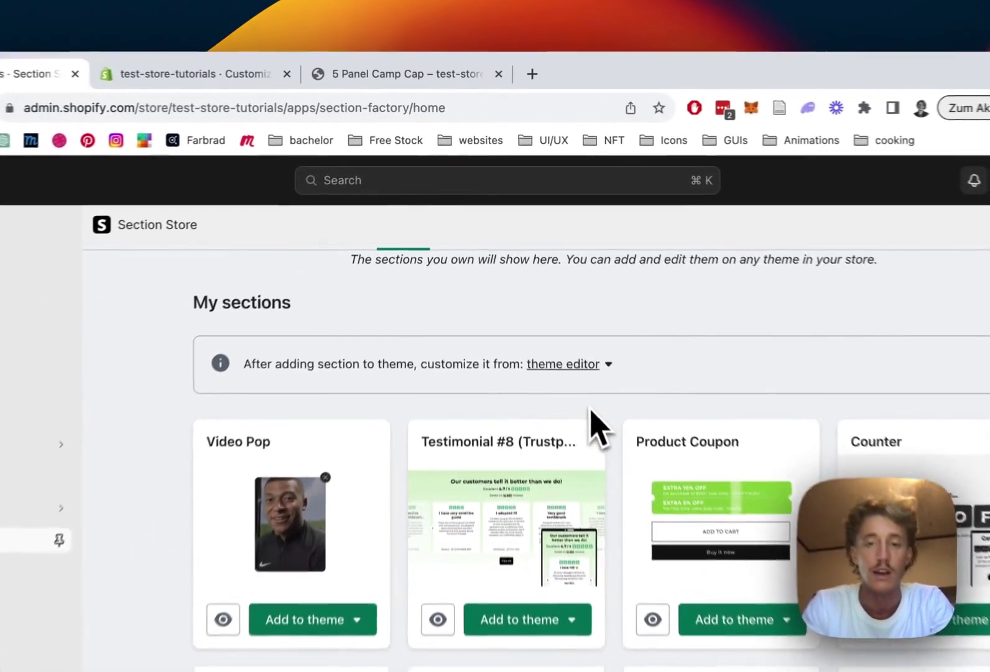
left_click(547, 278)
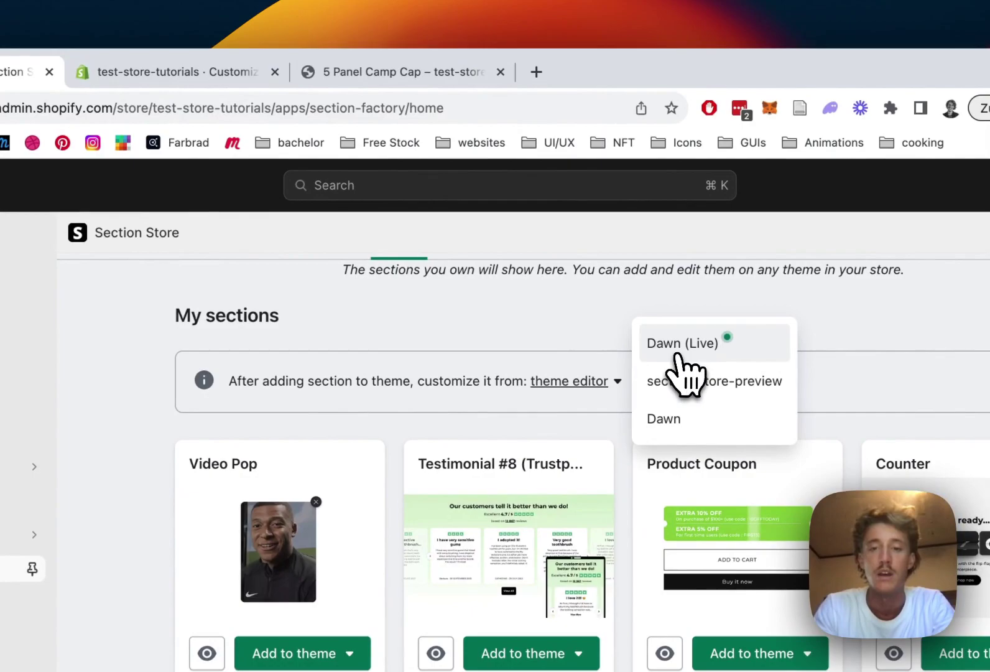
- Open the live Dawn theme editor on the Products > Default product template
left_click(678, 354)
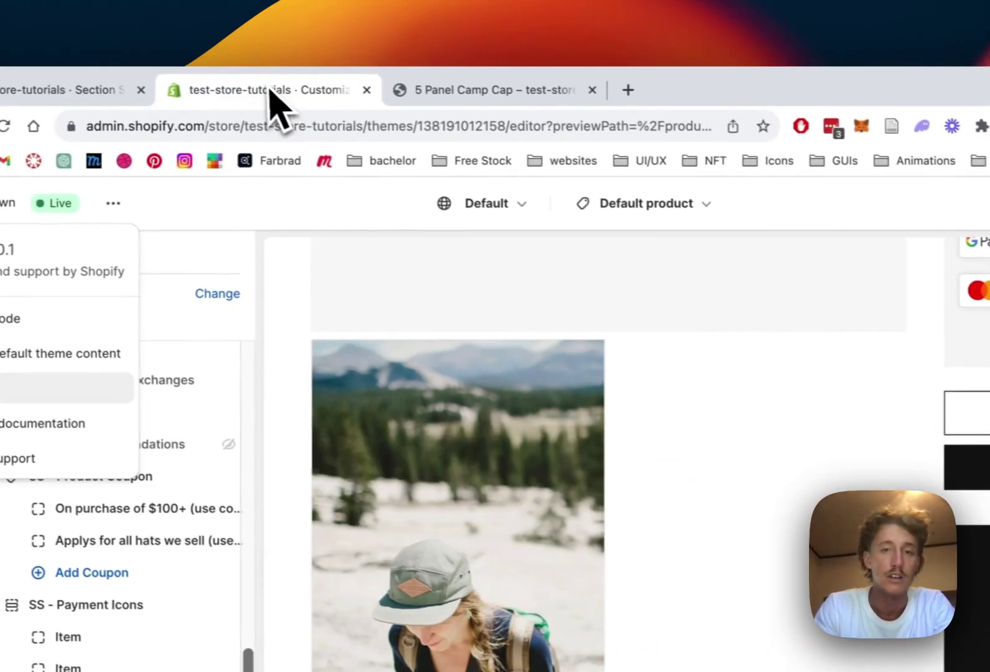
left_click(668, 208)
left_click(616, 326)
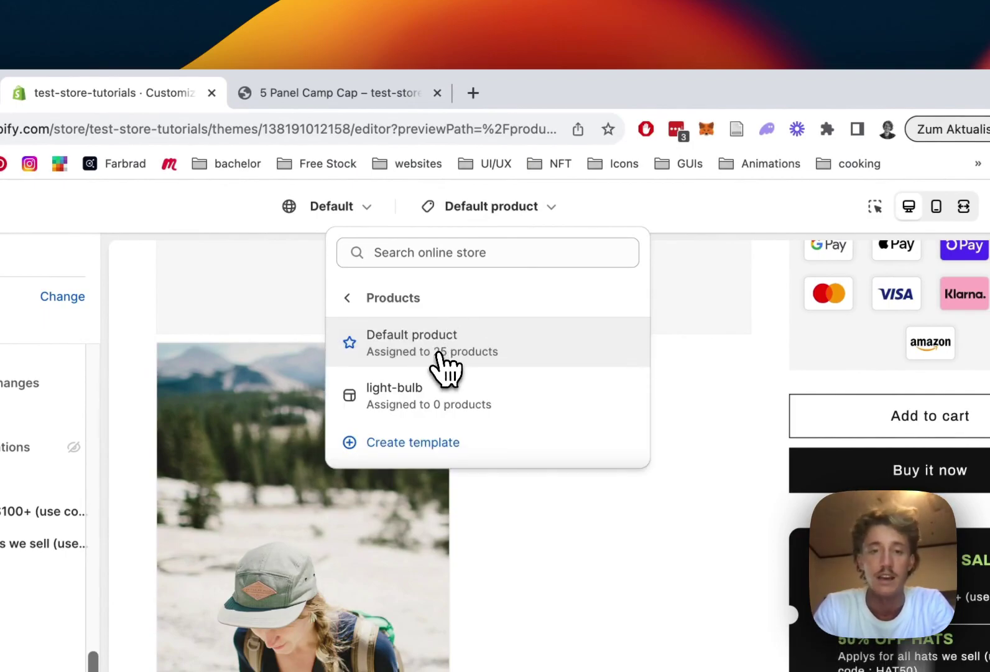
left_click(444, 357)
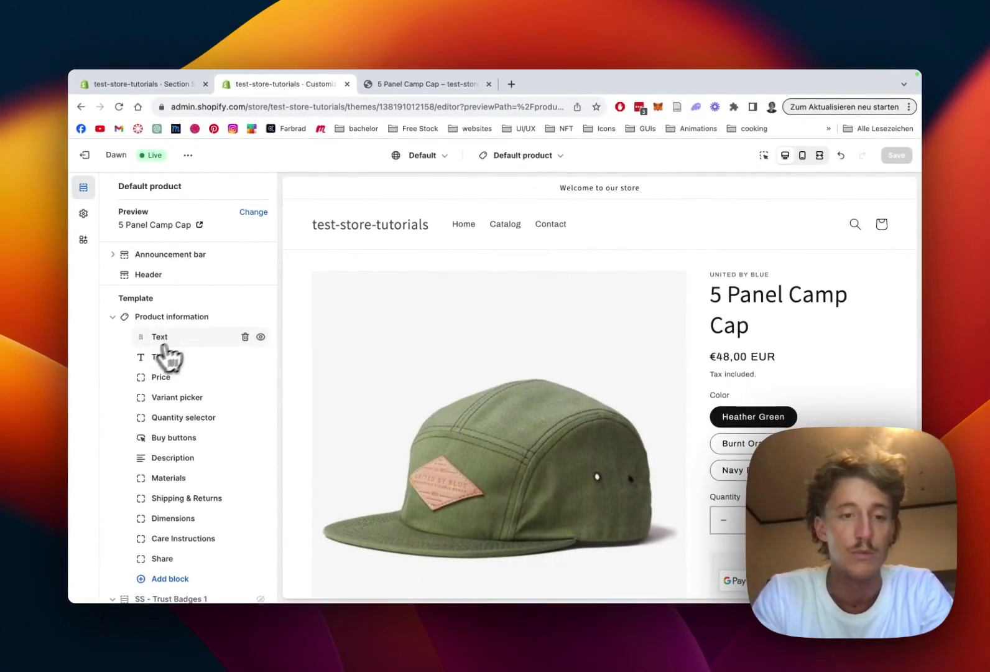
- Delete the SS - Product Coupon section and save the template
scroll(180, 349, "down", 10)
scroll(189, 345, "up", 3)
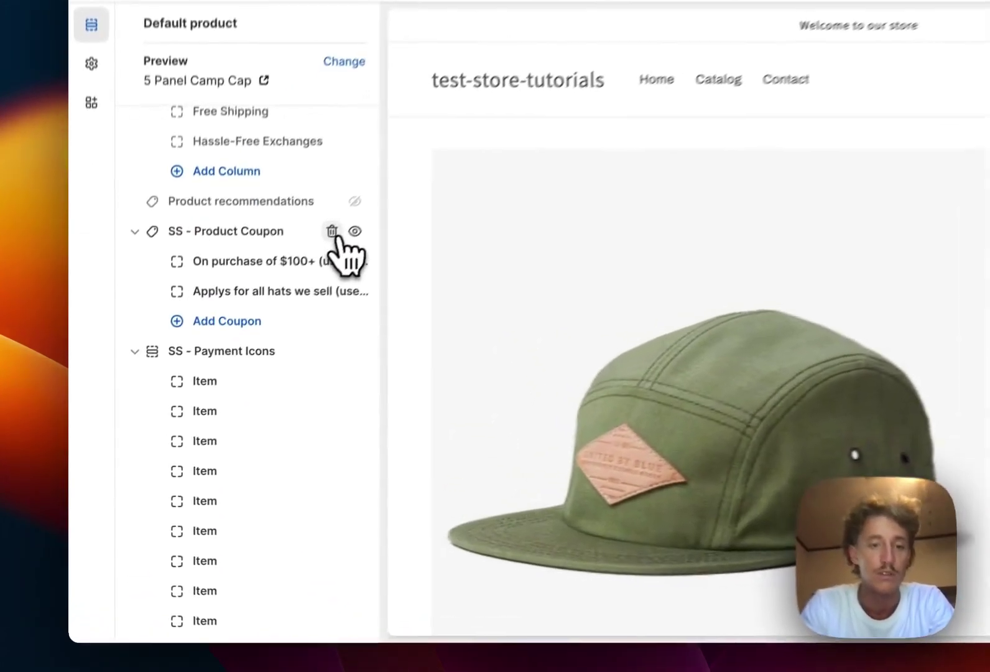
left_click(245, 326)
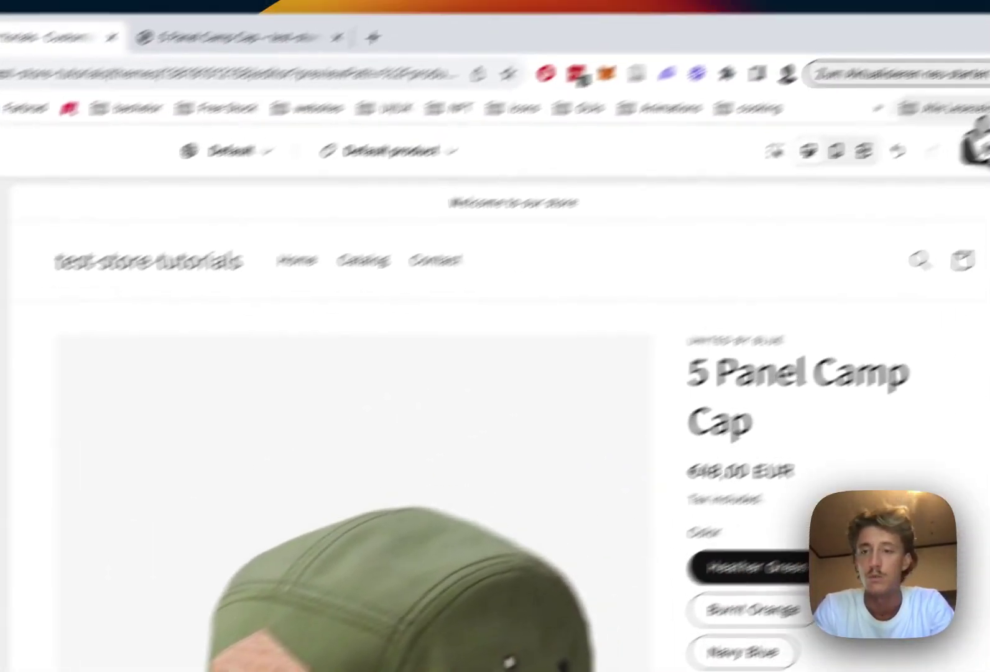
left_click(978, 148)
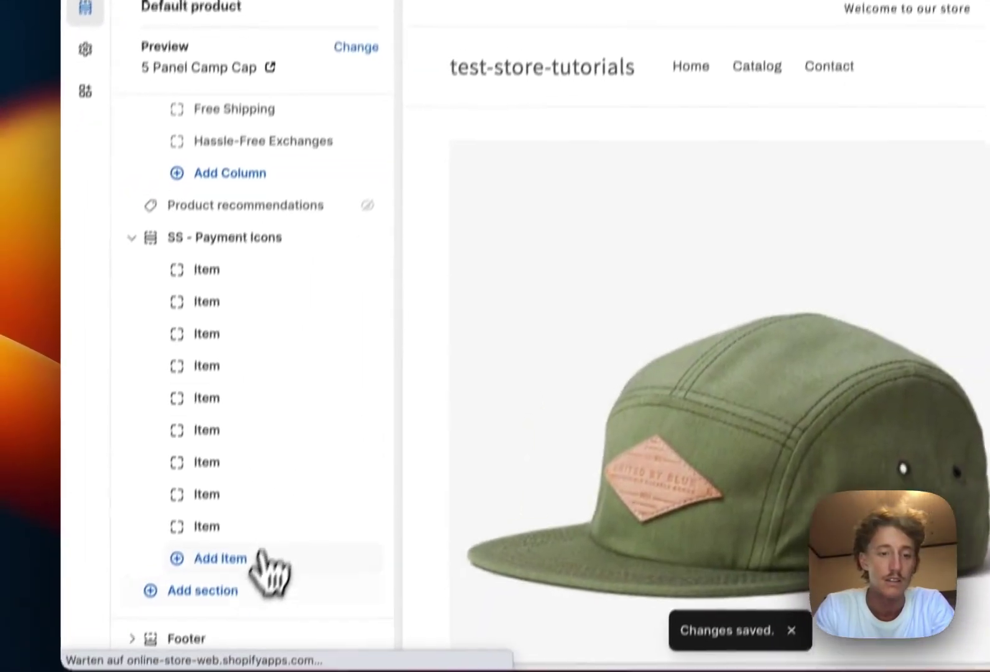
- Add SS - Product Coupon via a 'coupo' search, save, and check its 10% and 5% coupons
left_click(228, 592)
type("coup")
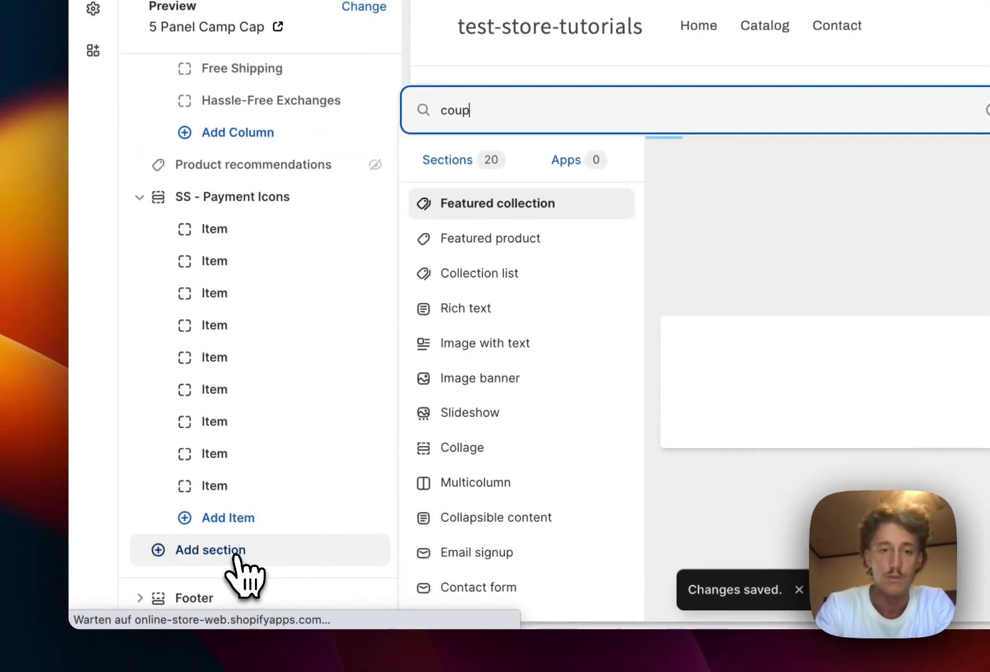
type("o")
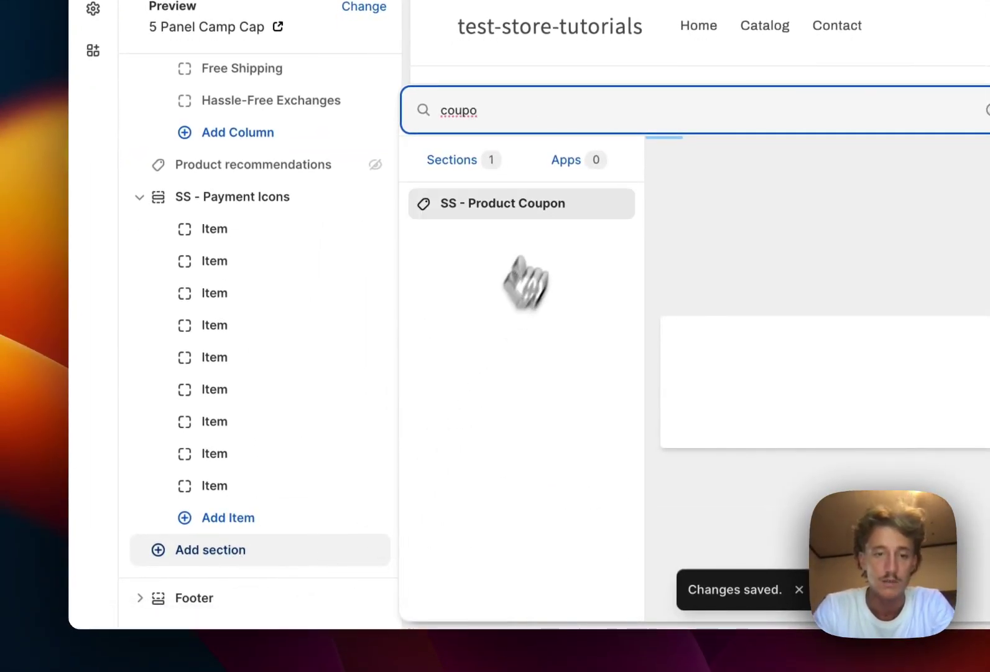
left_click(548, 203)
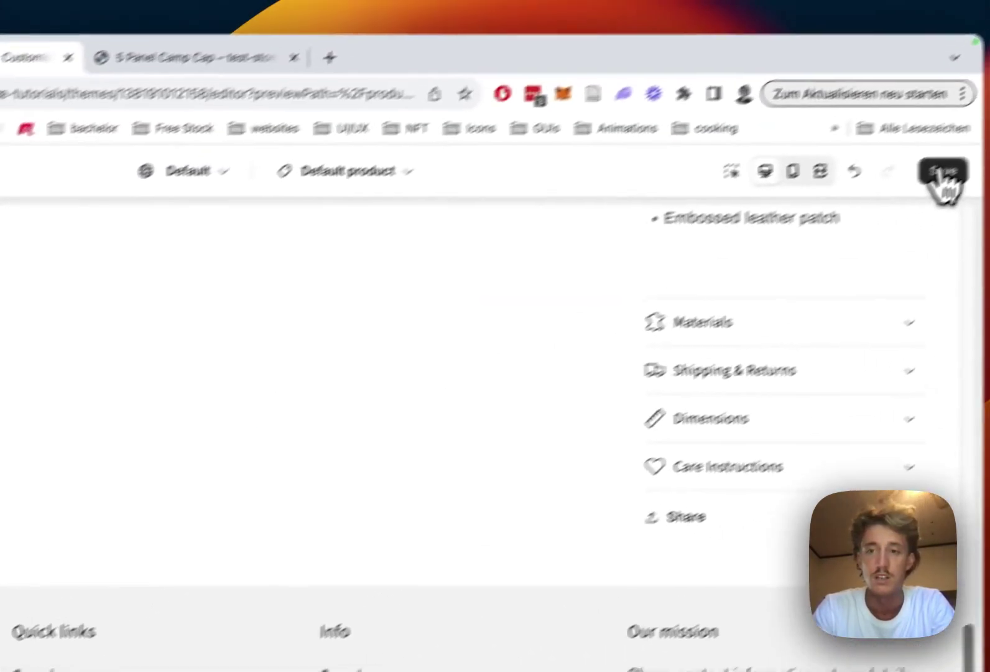
left_click(946, 184)
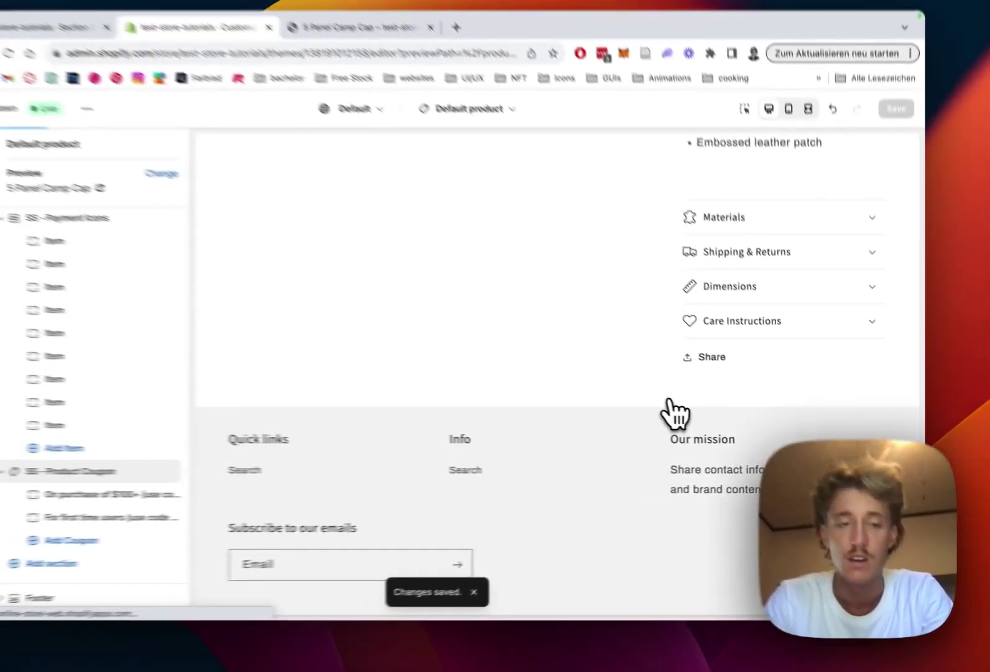
scroll(585, 379, "up", 10)
scroll(751, 391, "up", 3)
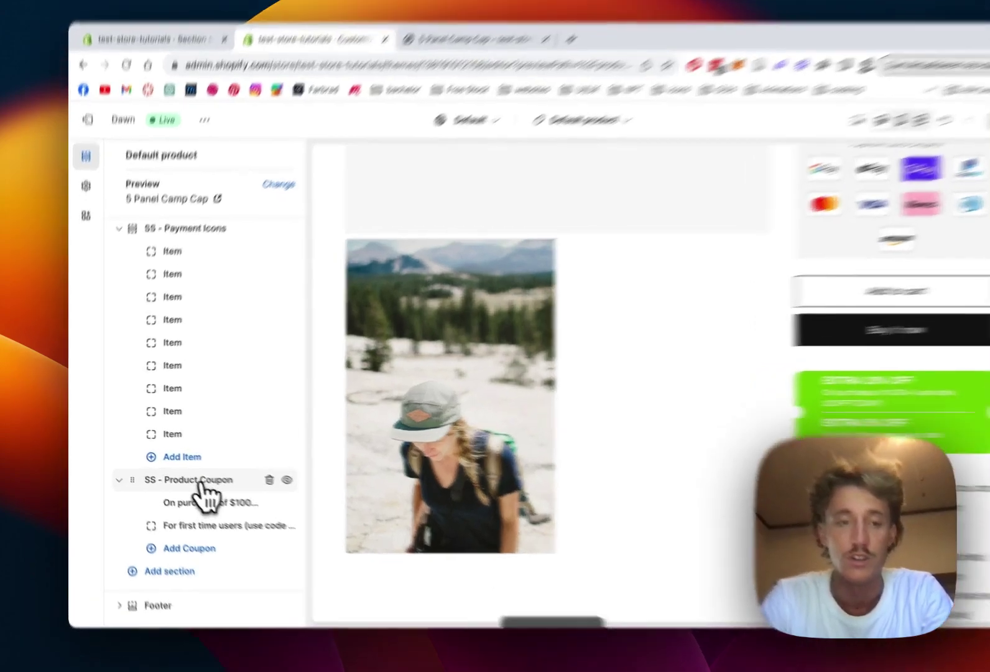
- Change the first coupon's header to 80% BLACK FRIDAY SALE with code 80OFFTODAY
left_click(189, 491)
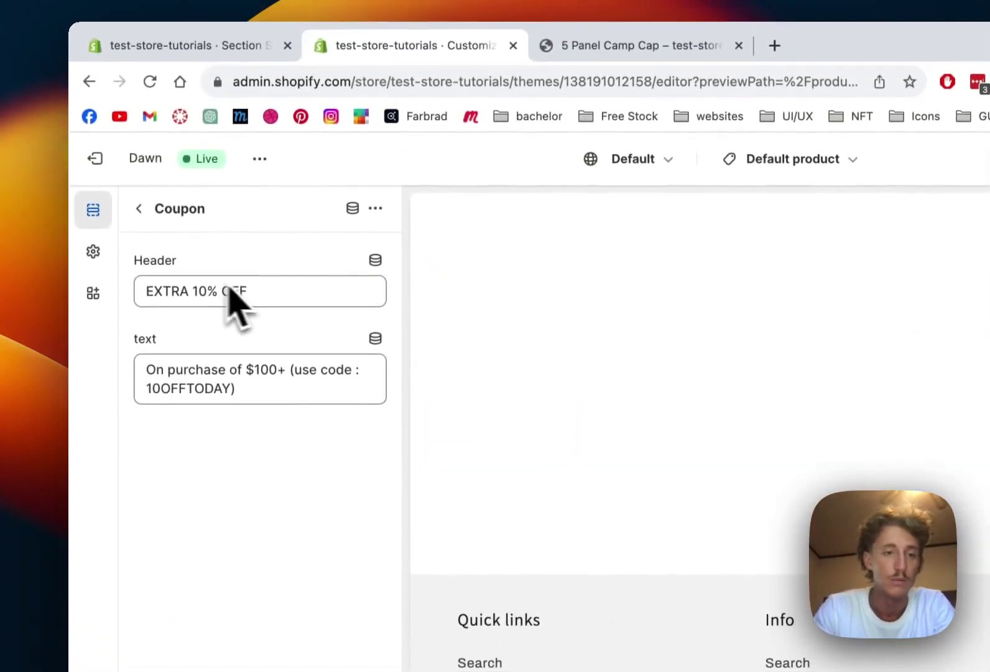
double_click(187, 272)
mouse_move(79, 274)
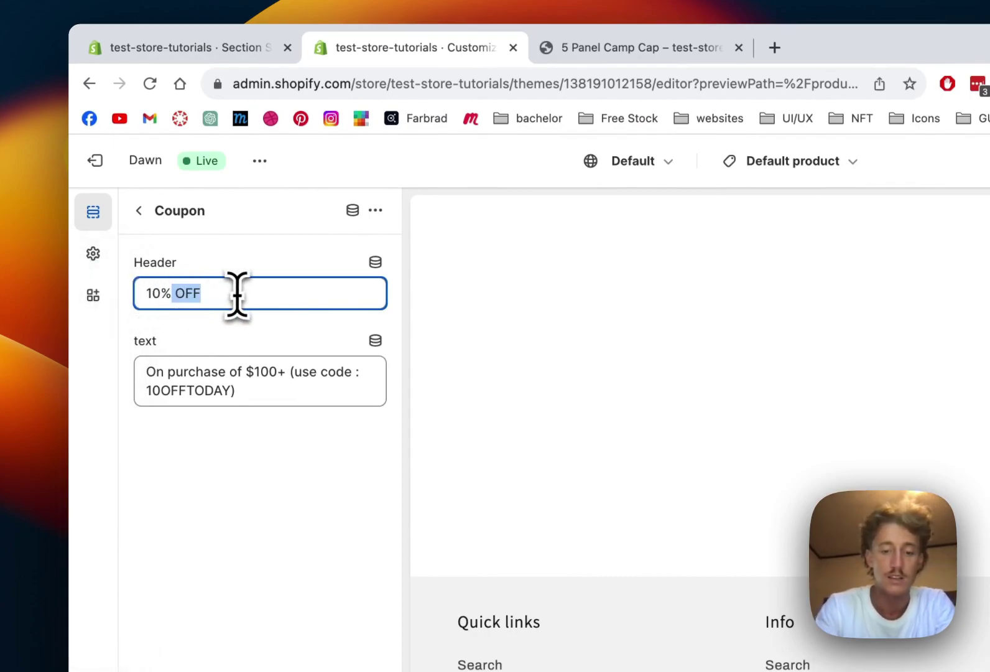
type("BLACK FRIDAY SALE")
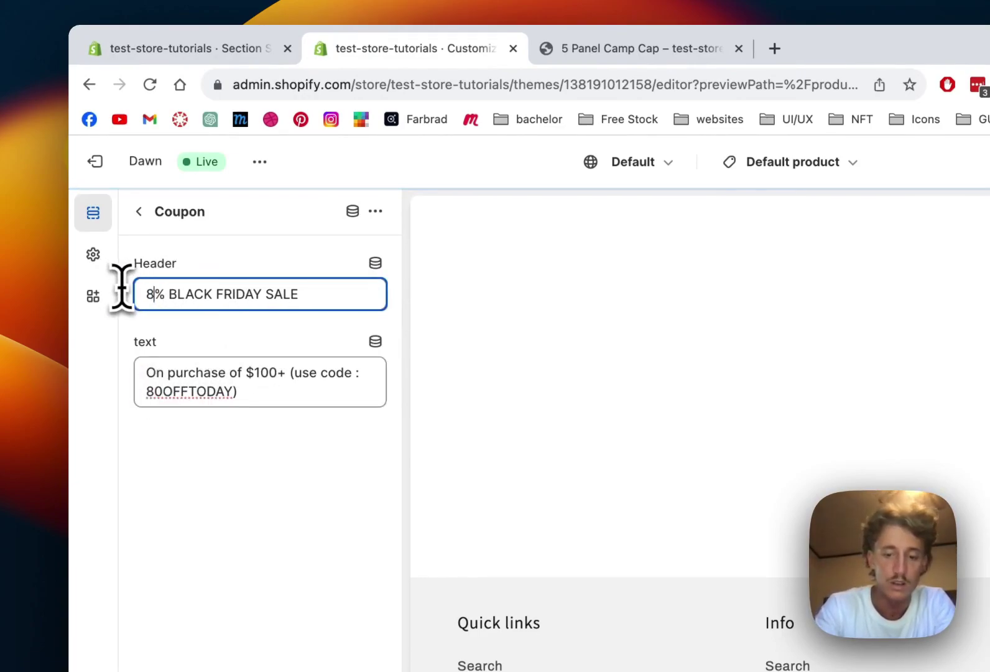
left_click(138, 213)
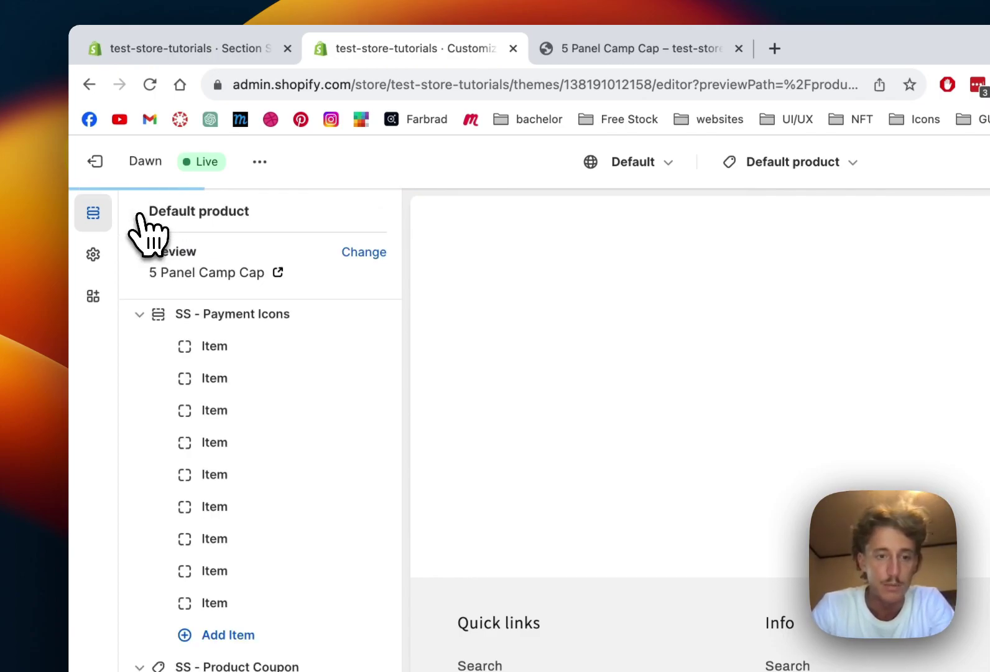
- Change the second coupon's header to EXTRA 50% OFF with code FIRST50
left_click(265, 512)
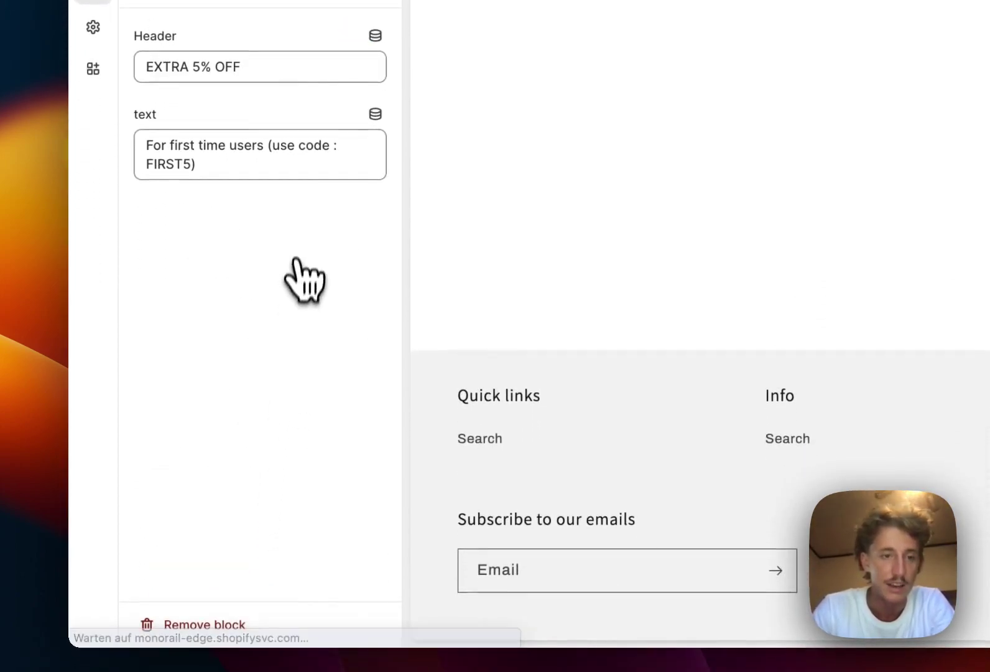
left_click(199, 67)
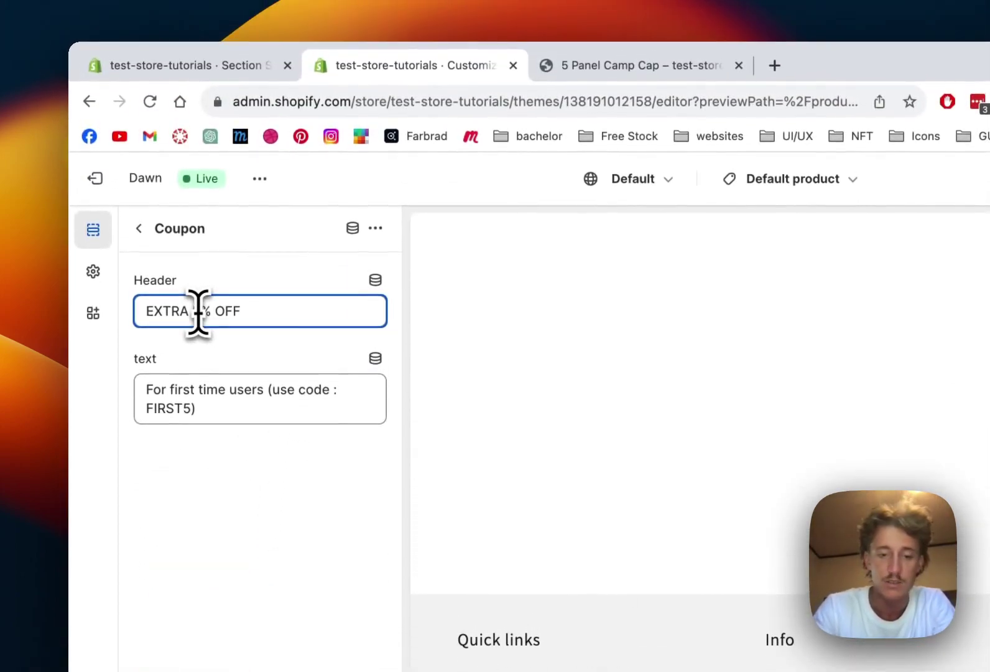
key("BackSpace")
key("BackSpace")
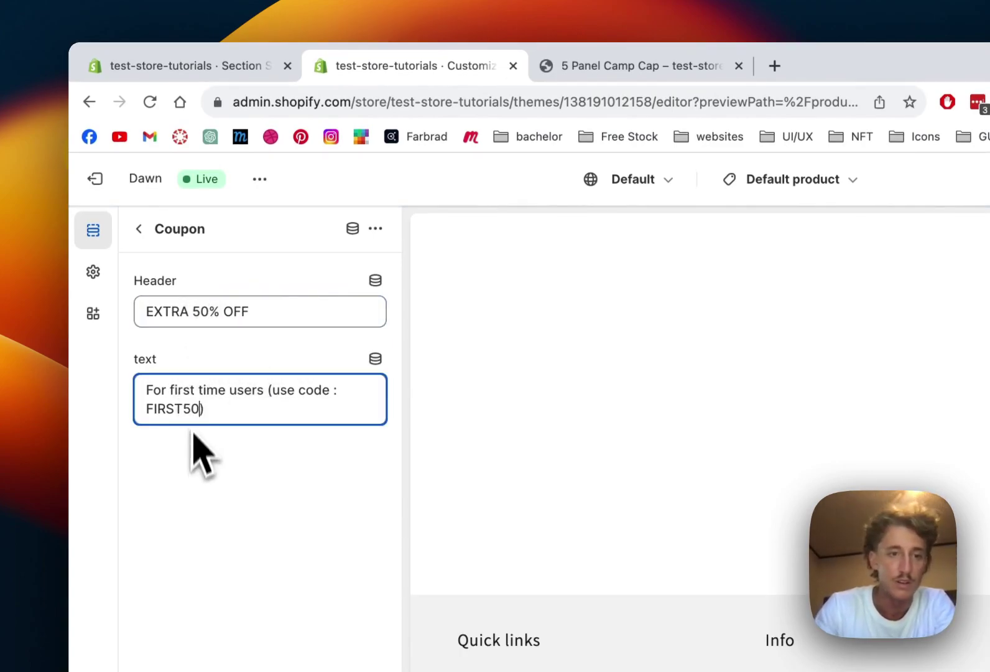
left_click(138, 229)
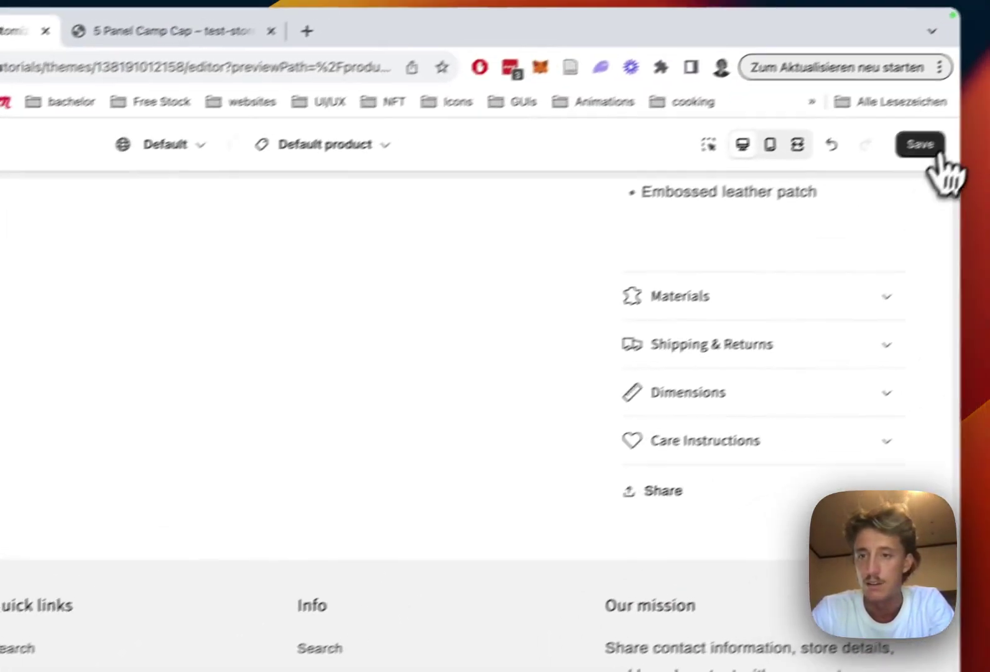
- Save the coupon edits and check the green Black Friday banner in the mobile preview
left_click(927, 152)
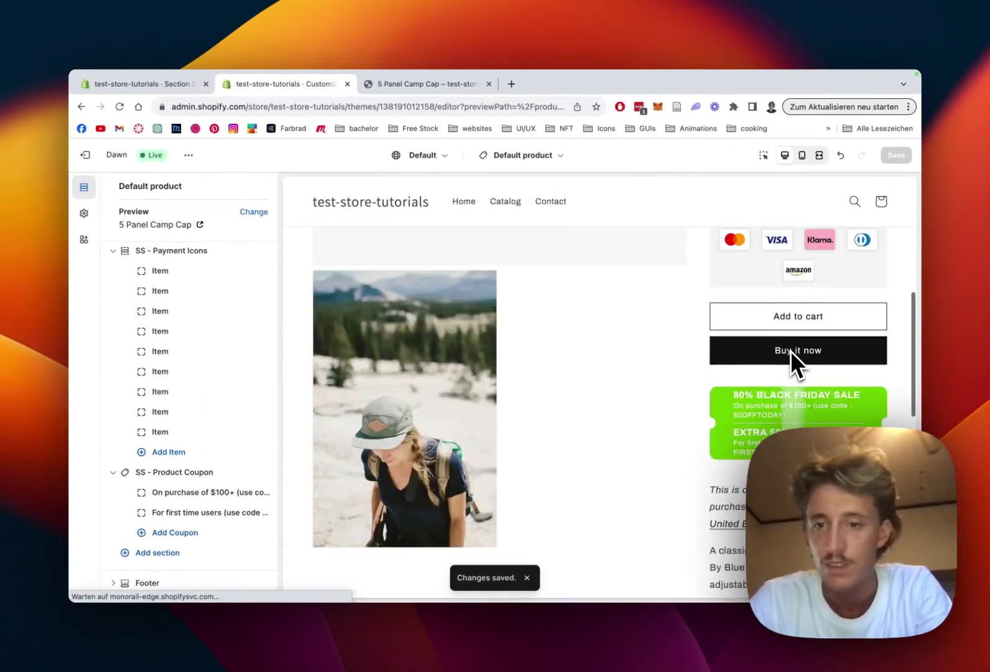
left_click(810, 159)
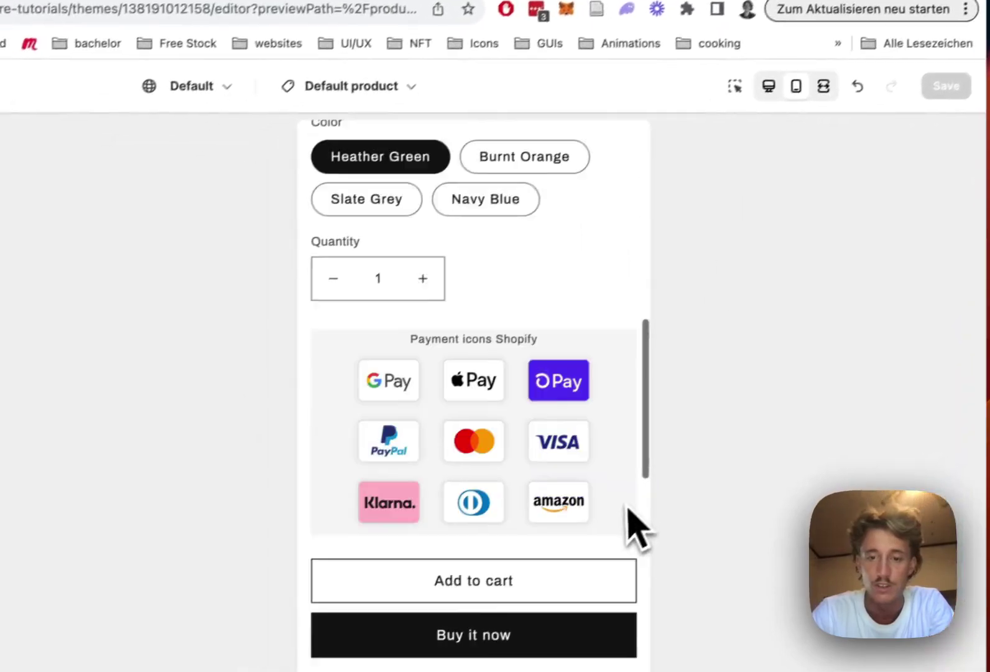
scroll(631, 519, "down", 5)
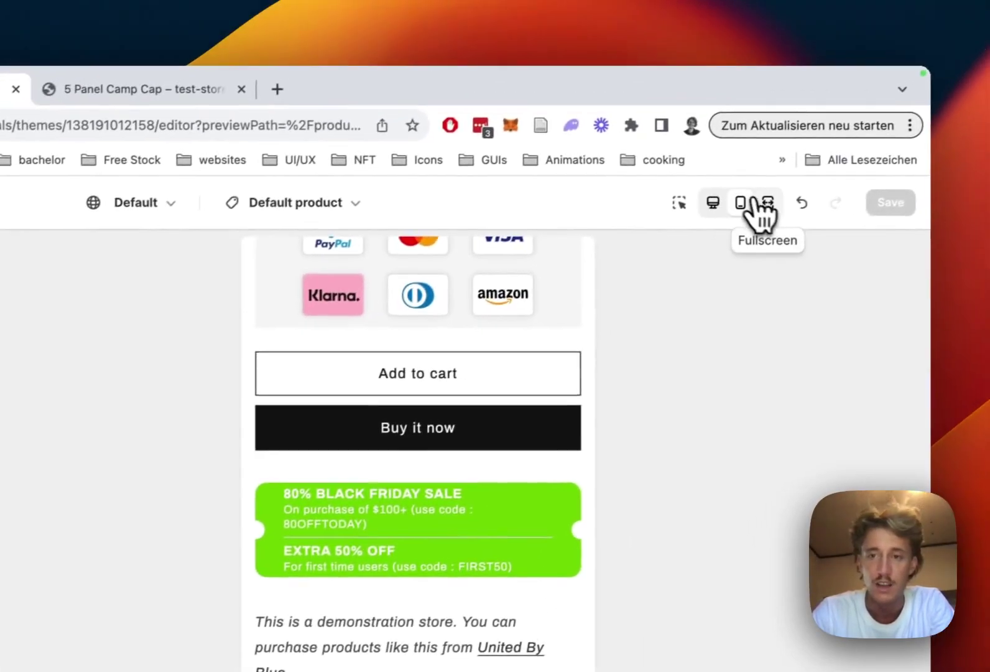
left_click(840, 74)
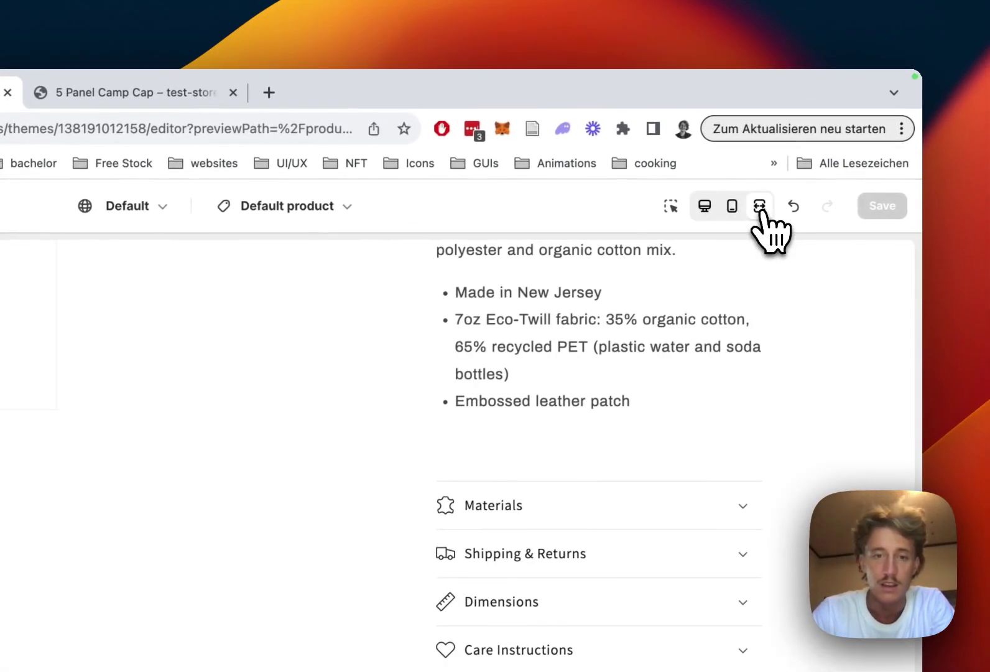
left_click(705, 209)
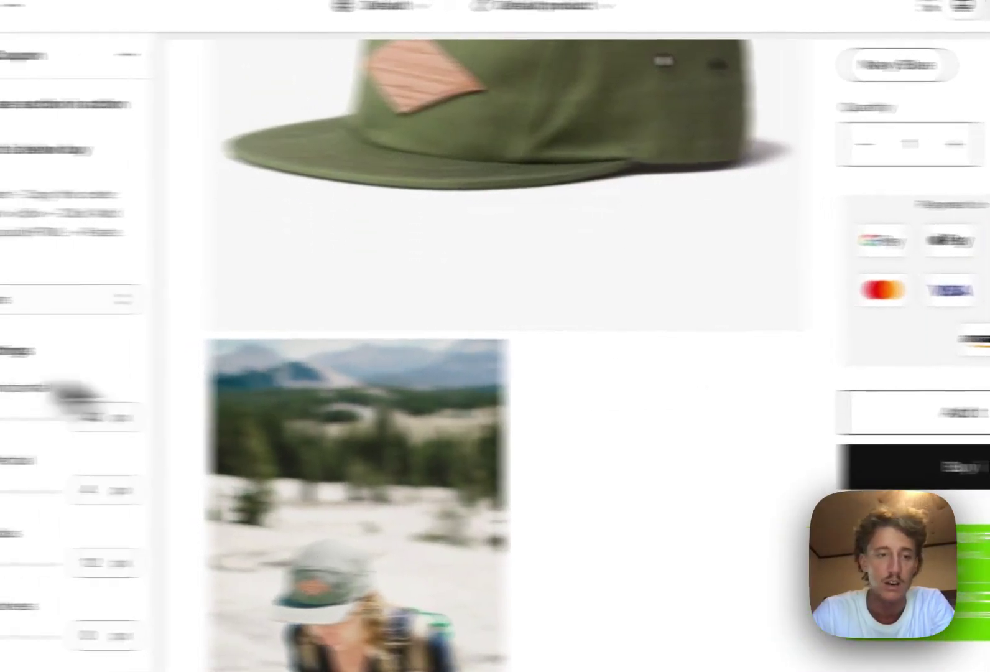
- Try Coupon Position 'Above Product Title', then set it back to 'Below Buy Buttons'
left_click(25, 305)
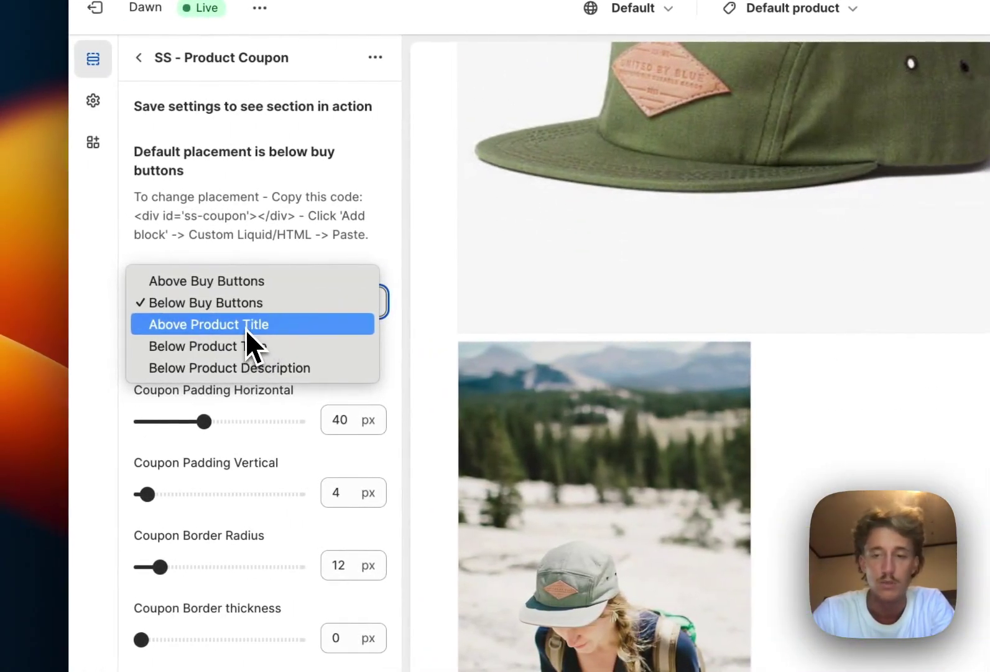
left_click(246, 329)
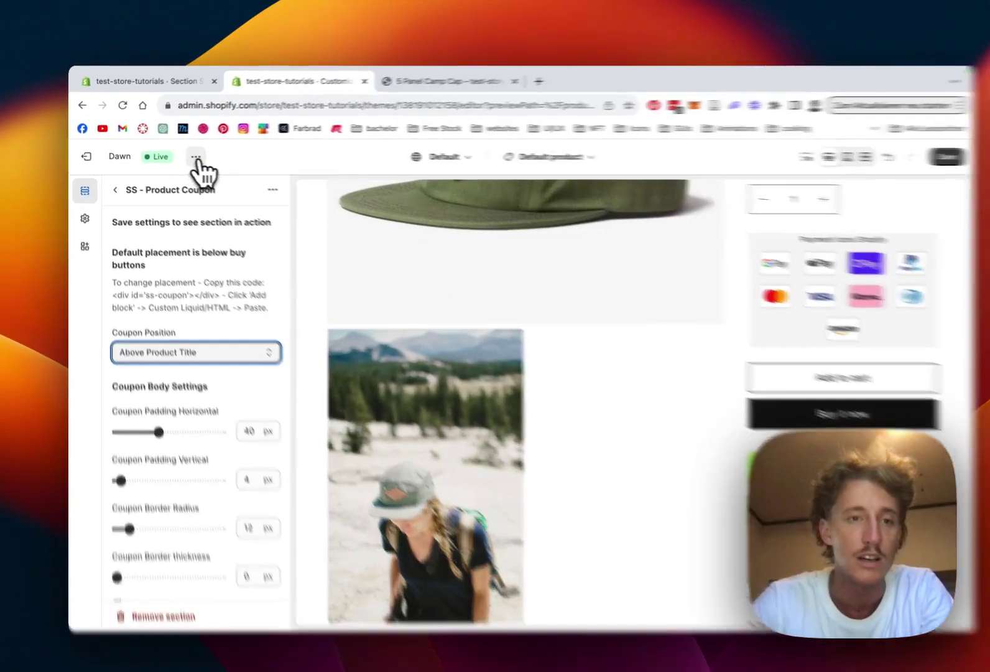
left_click(188, 155)
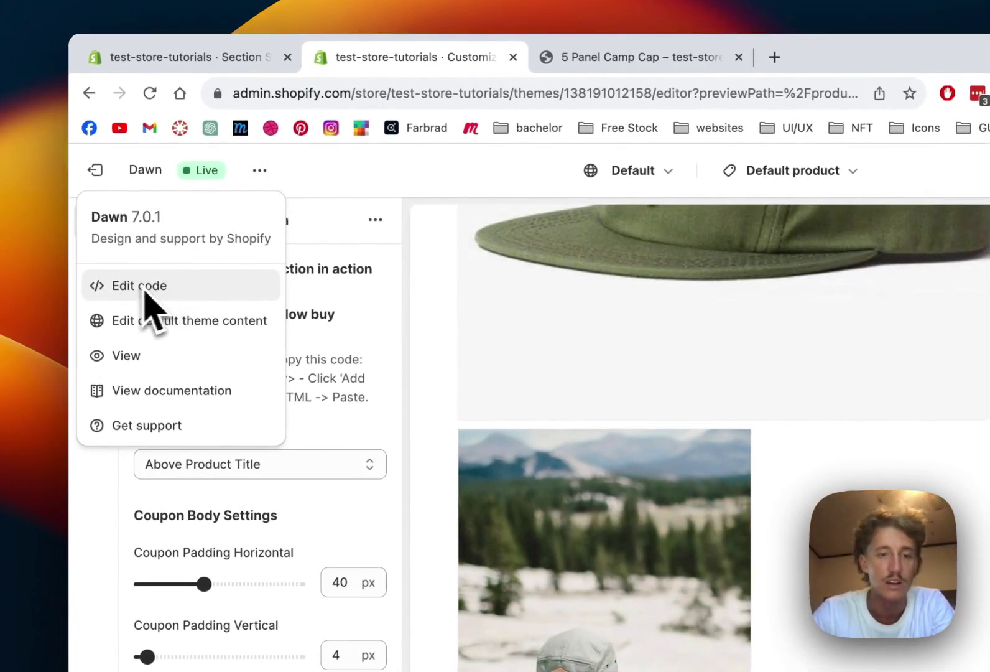
left_click(352, 305)
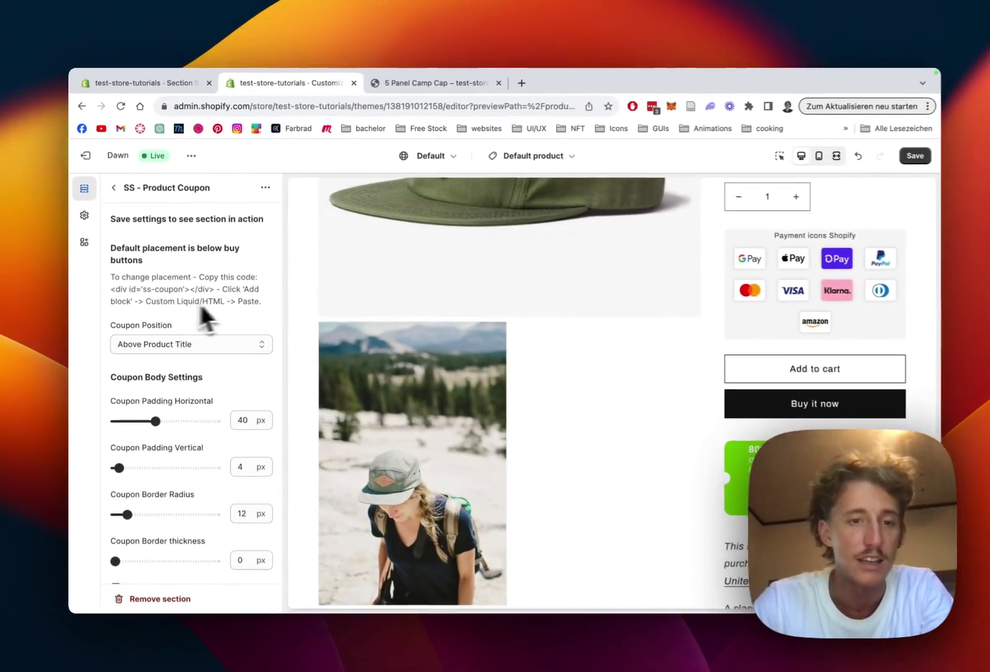
scroll(188, 304, "down", 1)
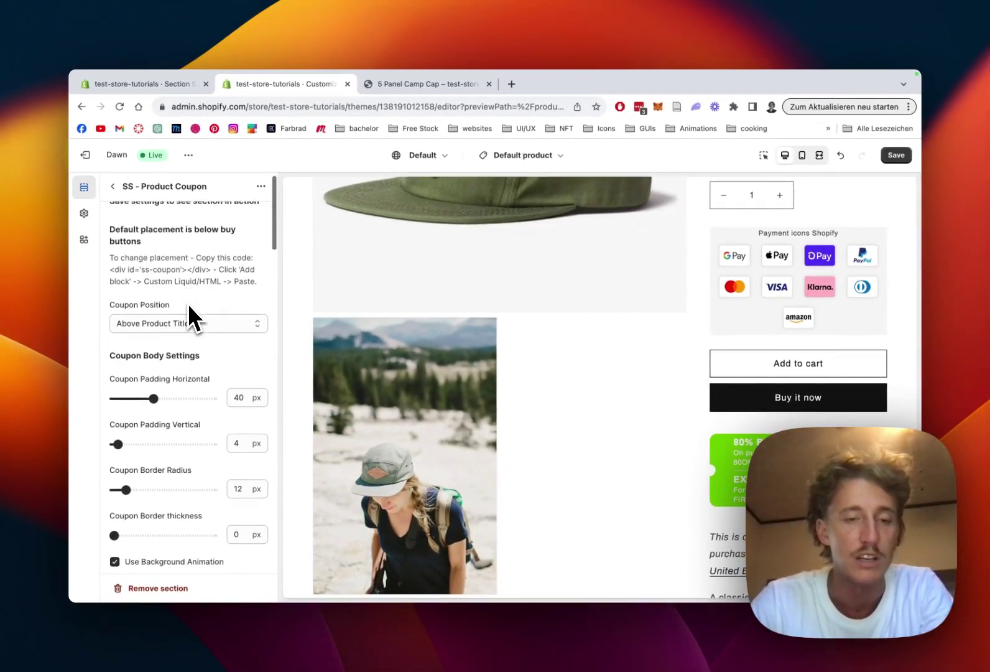
left_click(189, 320)
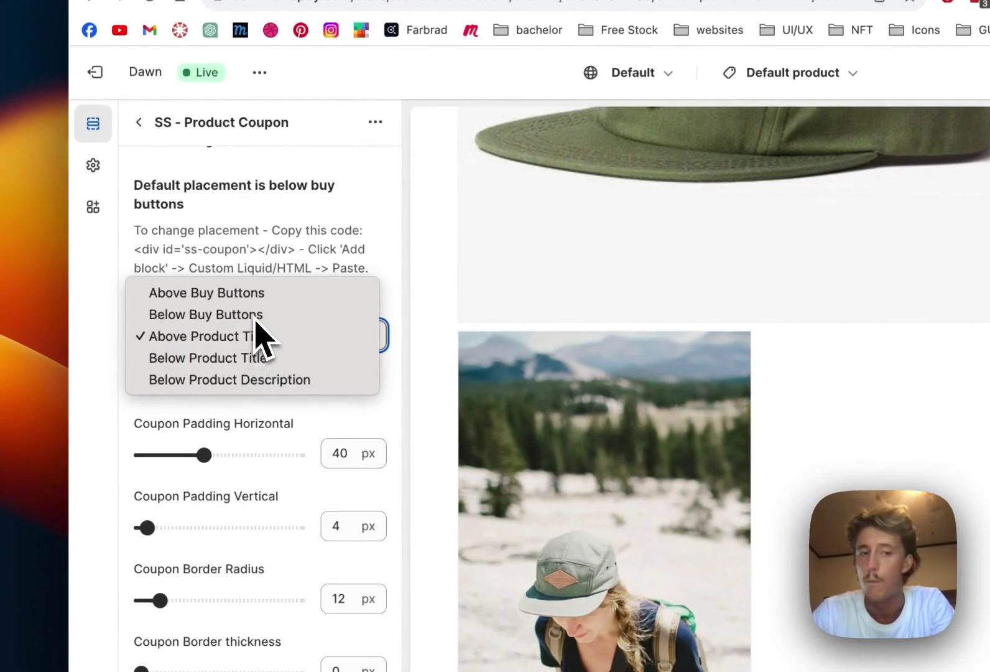
left_click(255, 316)
scroll(769, 457, "down", 10)
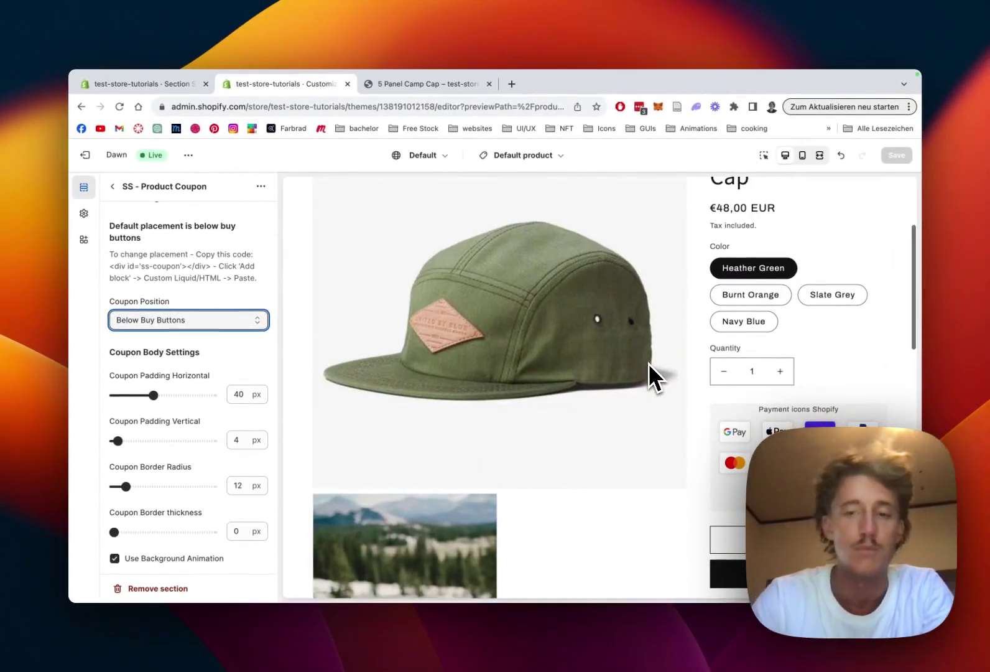
- Set Coupon Padding Horizontal to 48 px and Vertical to 26 px, then save
scroll(648, 363, "down", 5)
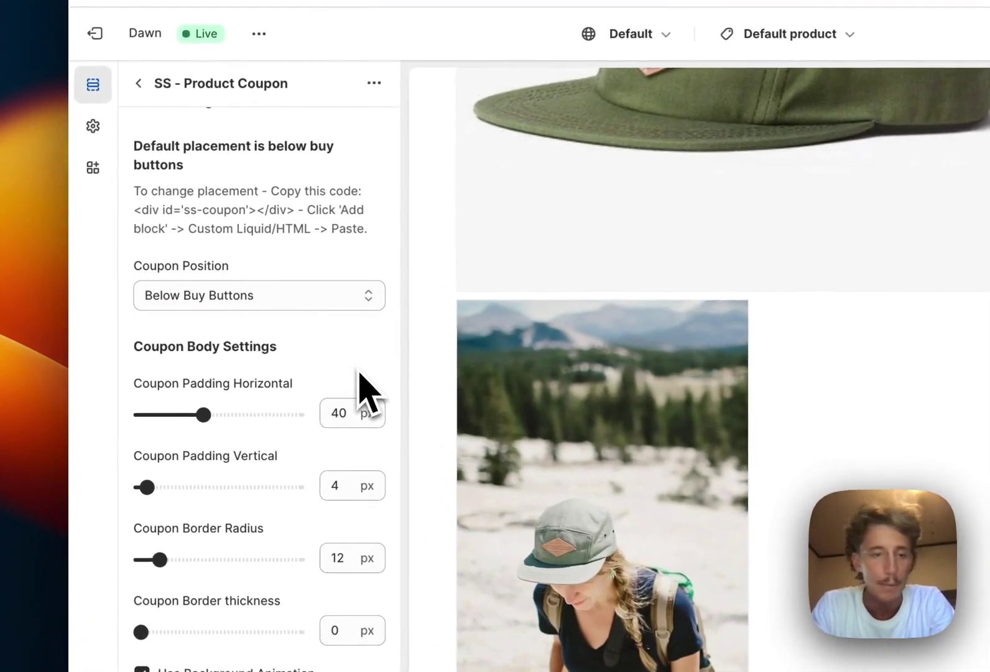
scroll(360, 372, "down", 2)
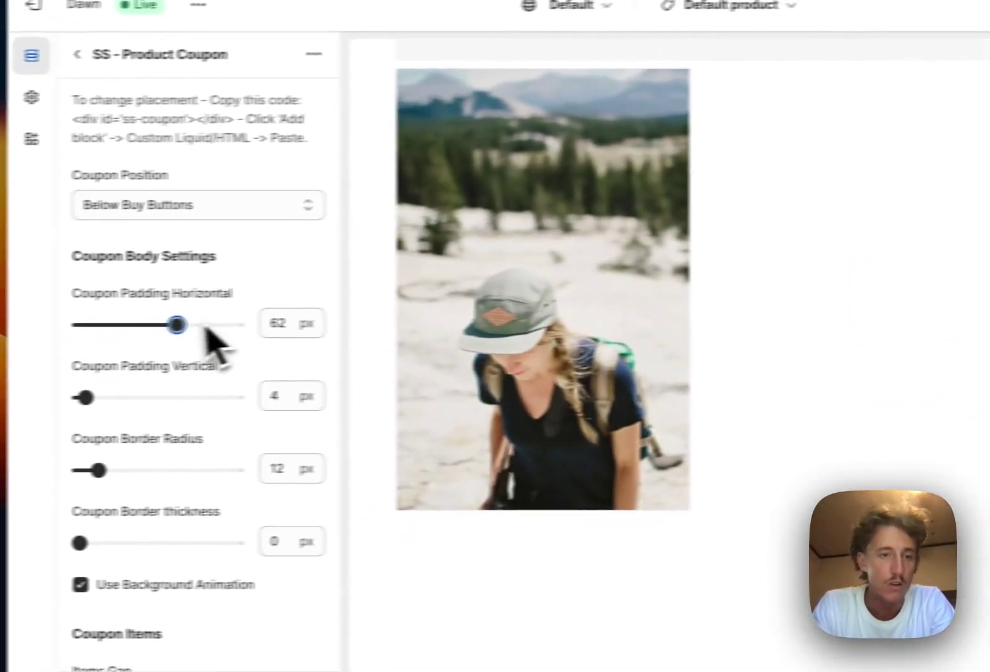
mouse_move(204, 324)
left_mouse_down()
mouse_move(250, 316)
mouse_move(215, 325)
left_mouse_up()
left_click_drag(149, 394, 177, 393)
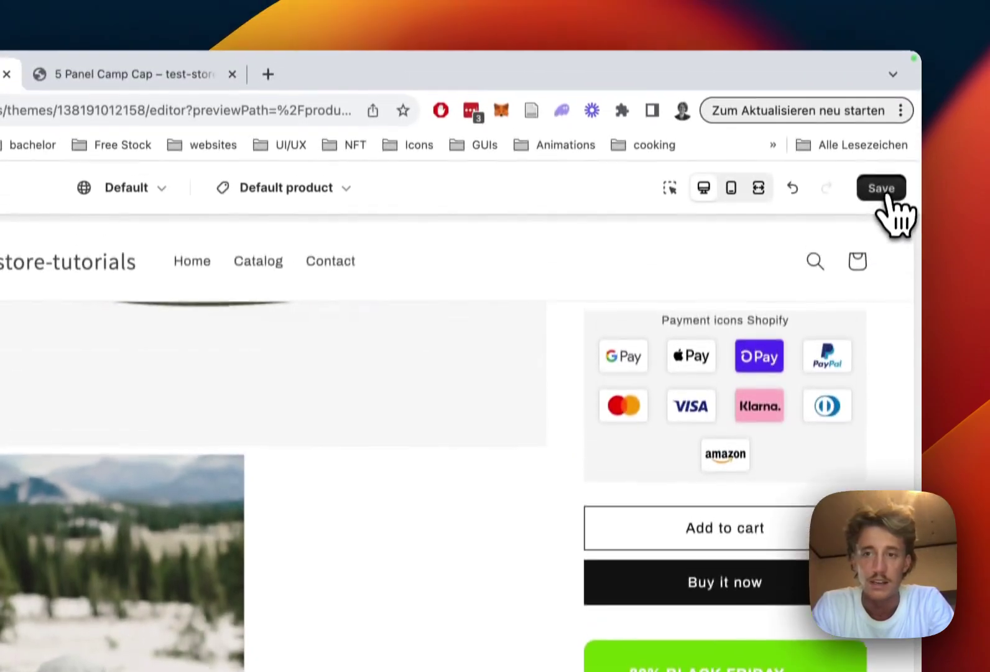
left_click(884, 187)
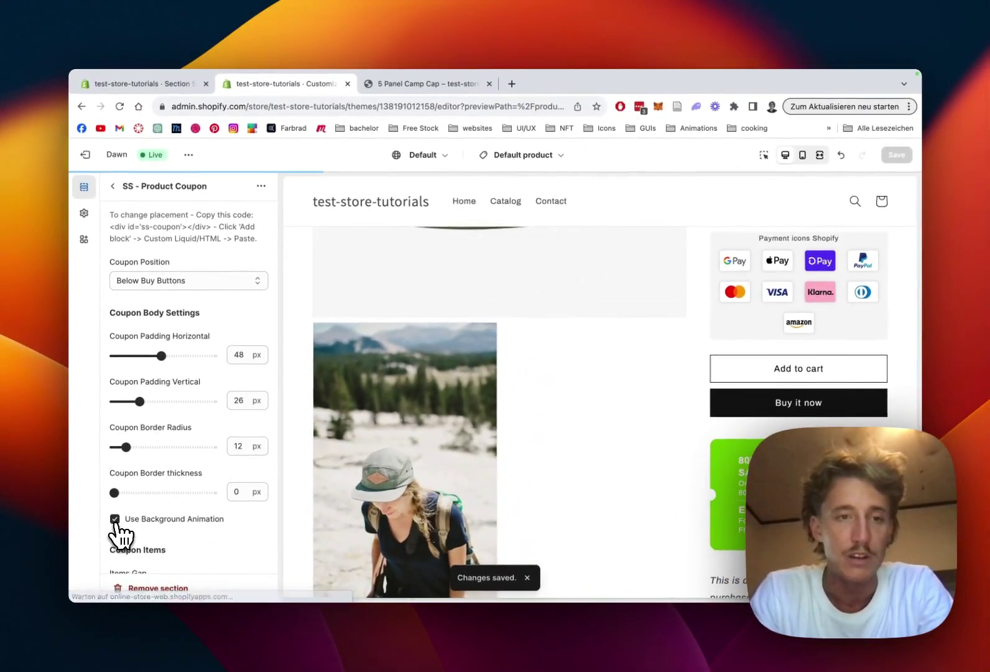
- Try centering the coupon headings, then return Heading Text Align to Left
scroll(204, 404, "down", 3)
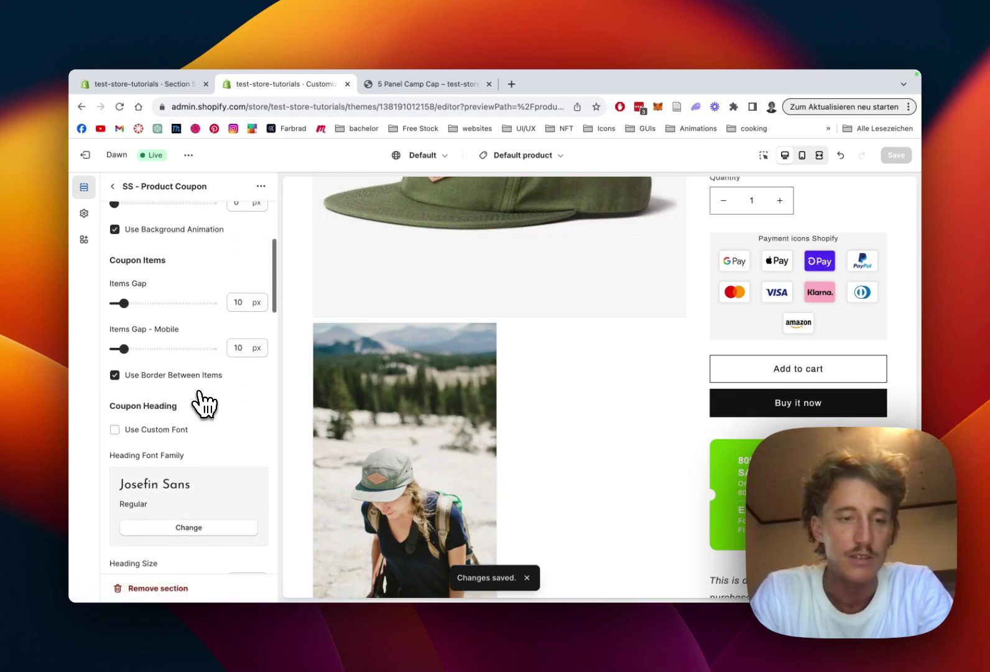
scroll(208, 395, "down", 1)
scroll(231, 398, "down", 4)
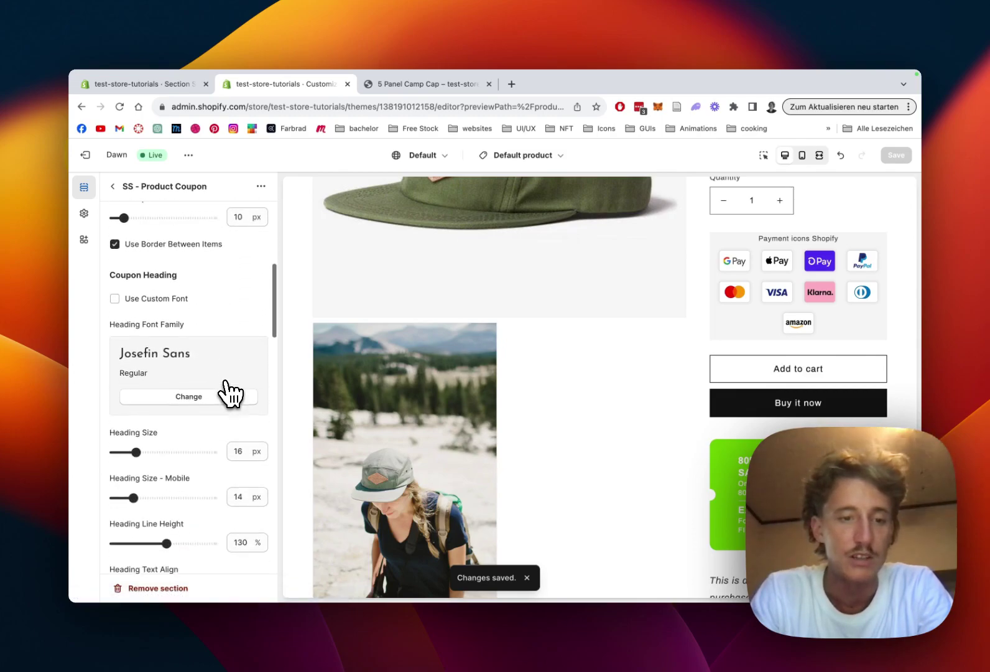
scroll(224, 382, "up", 2)
scroll(201, 337, "down", 6)
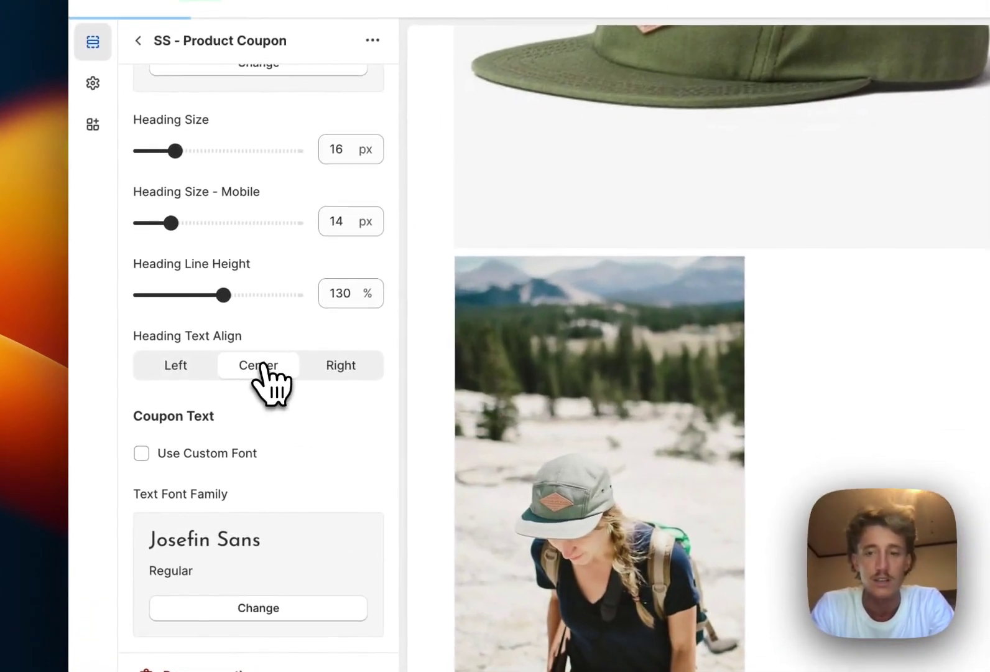
left_click(189, 392)
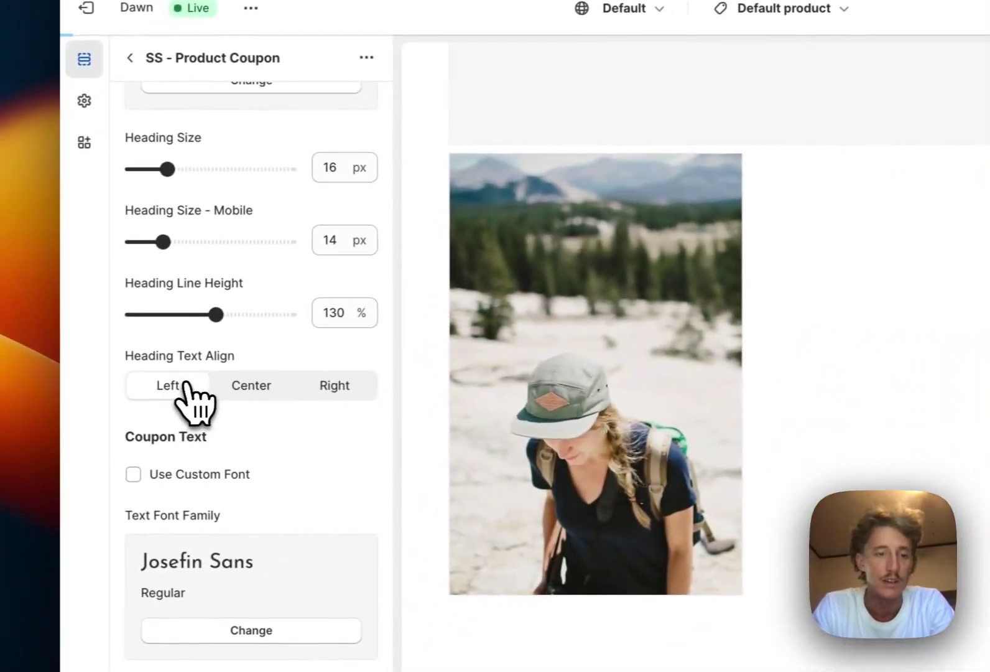
left_click(107, 392)
- Adjust the coupon Text Size and raise Text Line Height from 130% to 140%
scroll(193, 350, "down", 5)
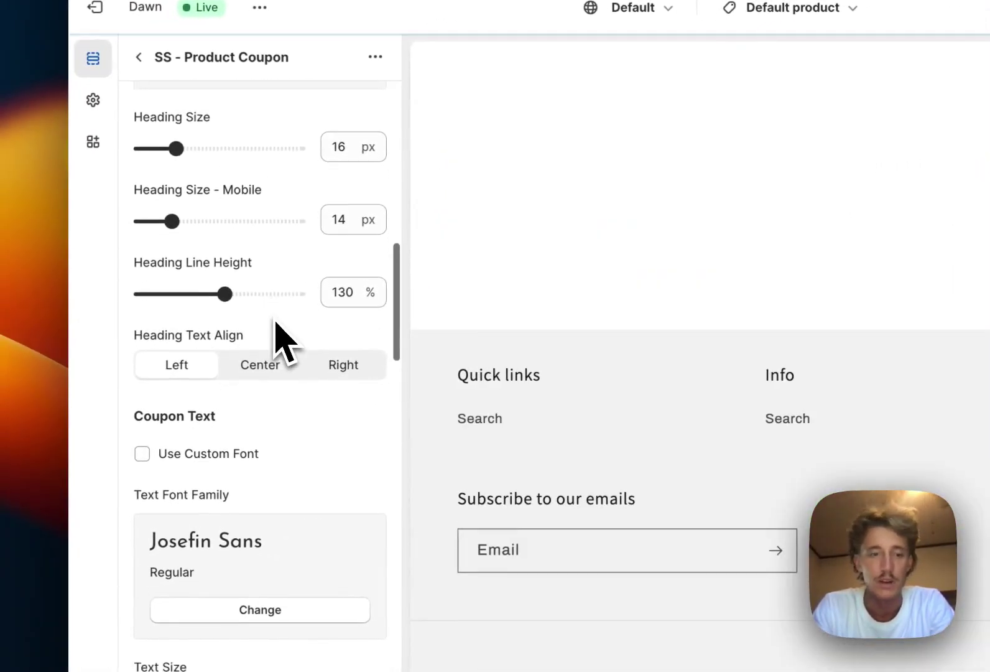
scroll(280, 332, "down", 5)
scroll(238, 349, "down", 2)
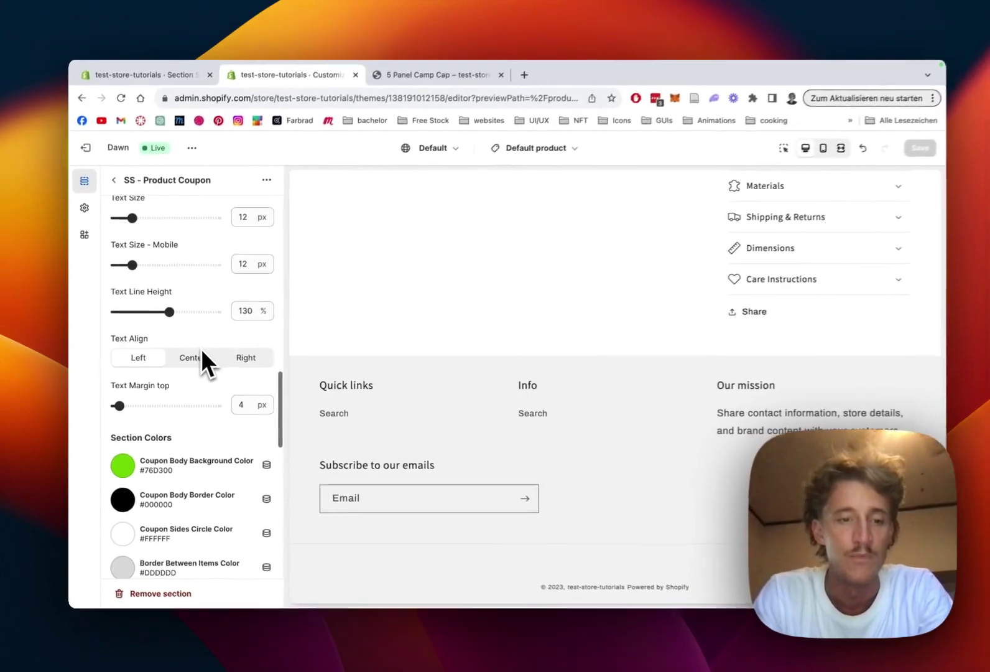
scroll(169, 255, "up", 2)
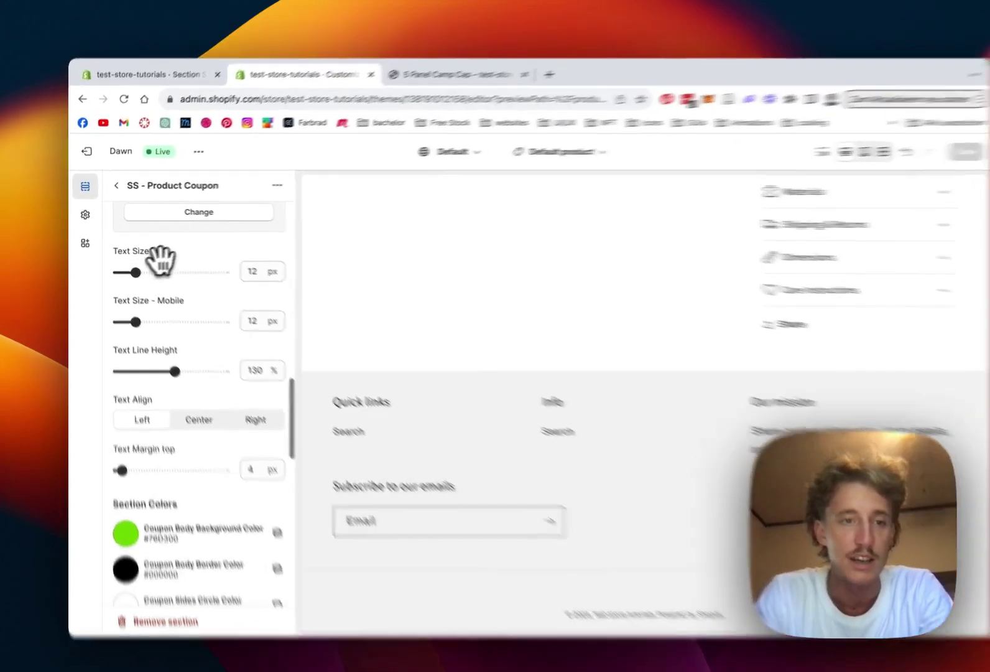
left_click_drag(135, 272, 128, 272)
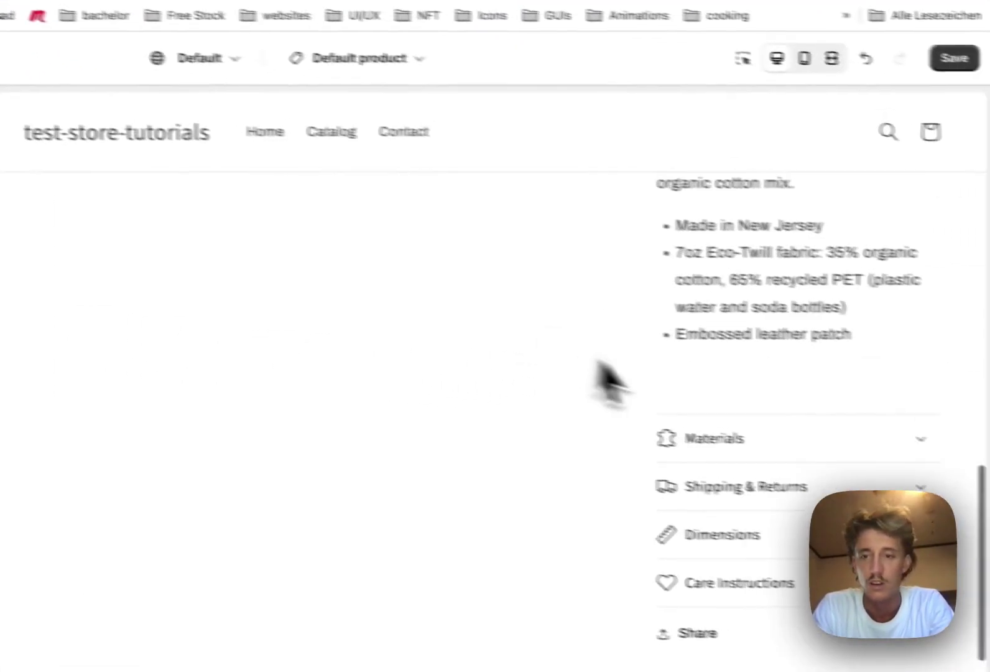
scroll(613, 382, "up", 5)
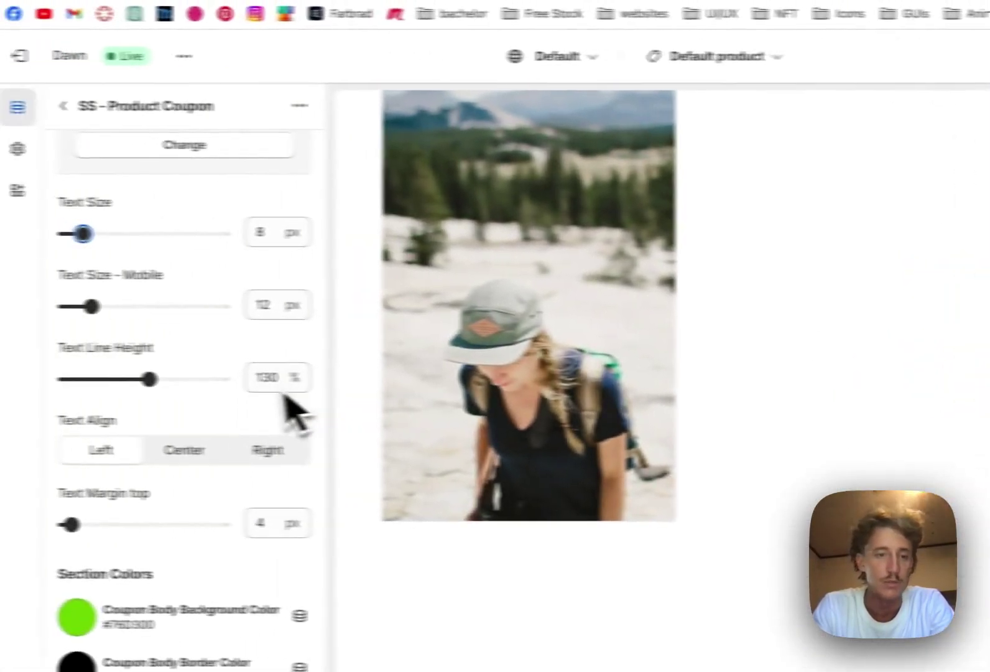
scroll(287, 401, "down", 3)
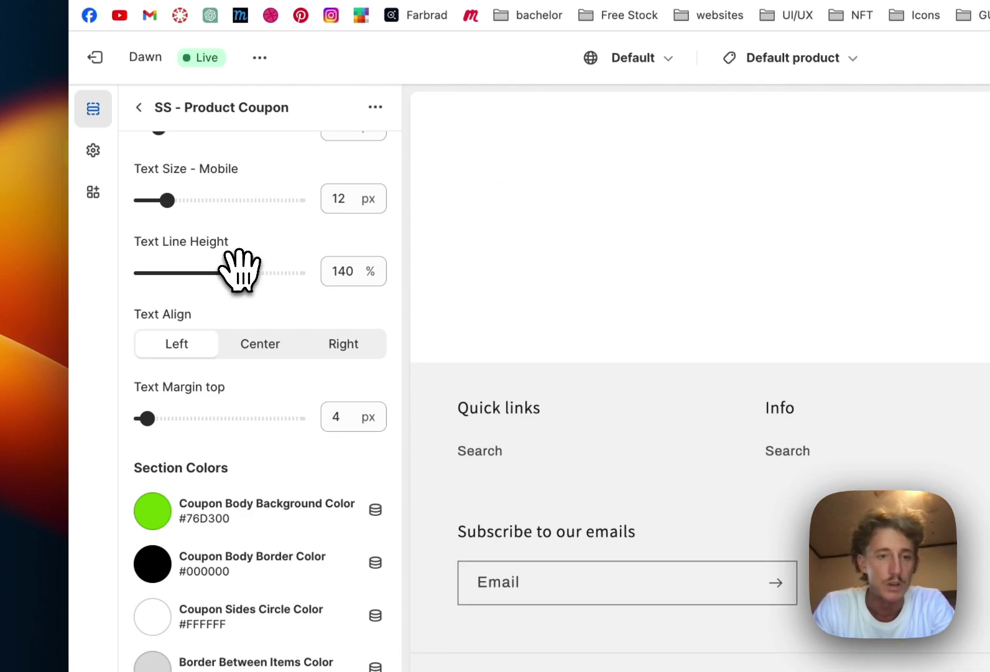
left_click(240, 269)
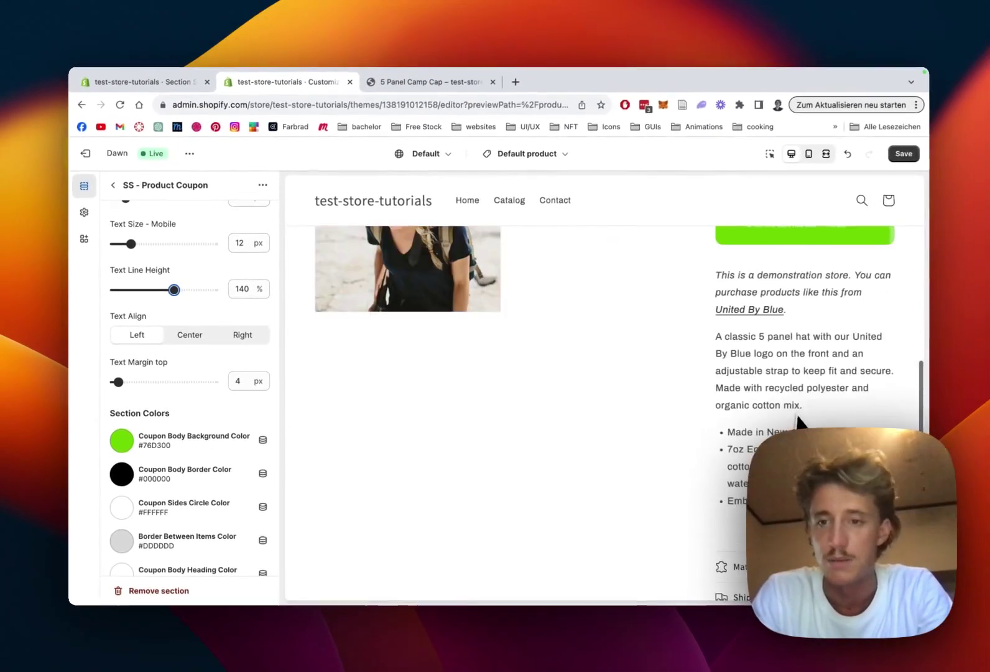
- Set the Coupon Body Background Color to blue #1773B0
scroll(237, 398, "down", 2)
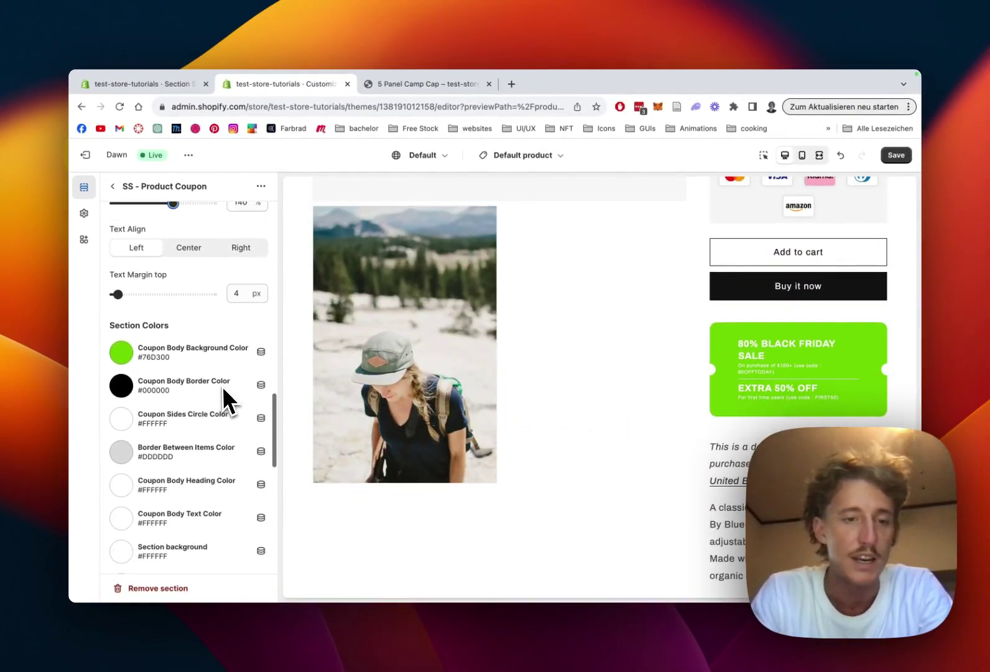
left_click(141, 326)
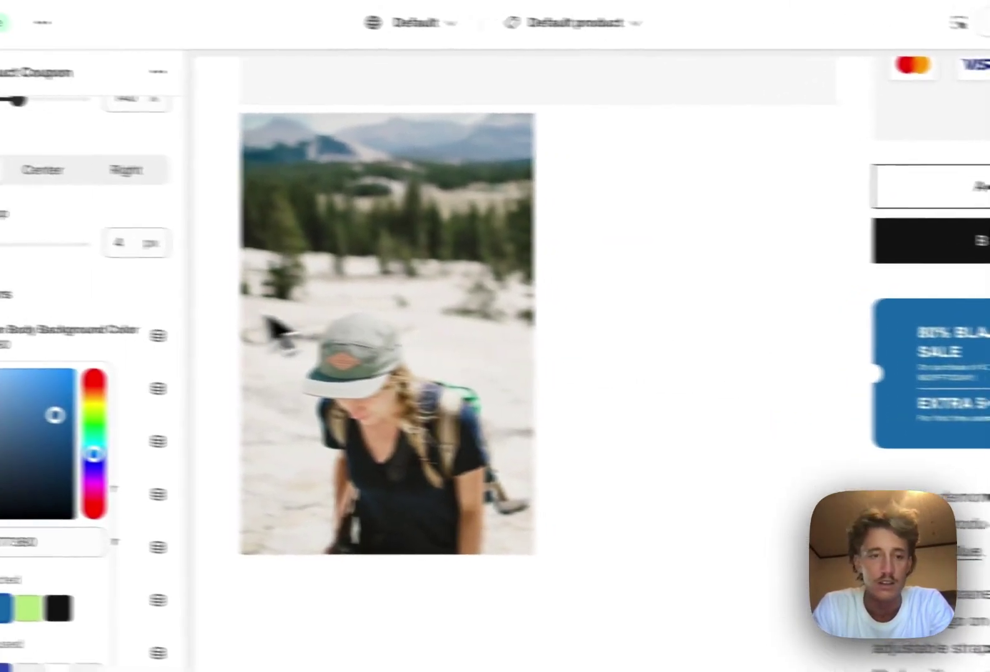
left_click(277, 387)
- Set the Coupon Body Heading Color to the light green recent swatch and save the theme
scroll(292, 387, "down", 2)
scroll(87, 342, "down", 2)
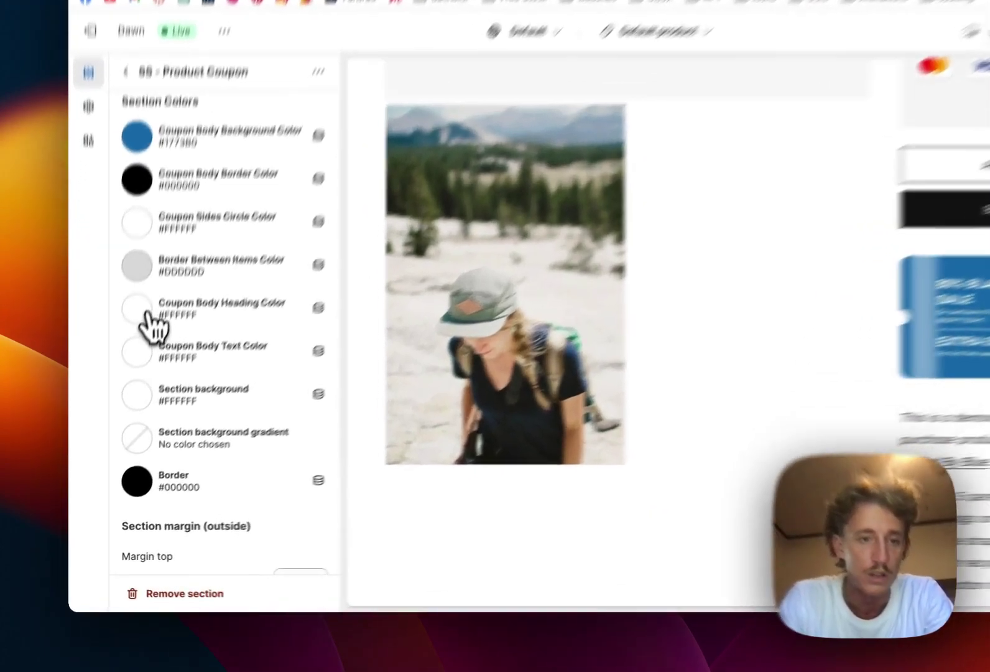
left_click(132, 372)
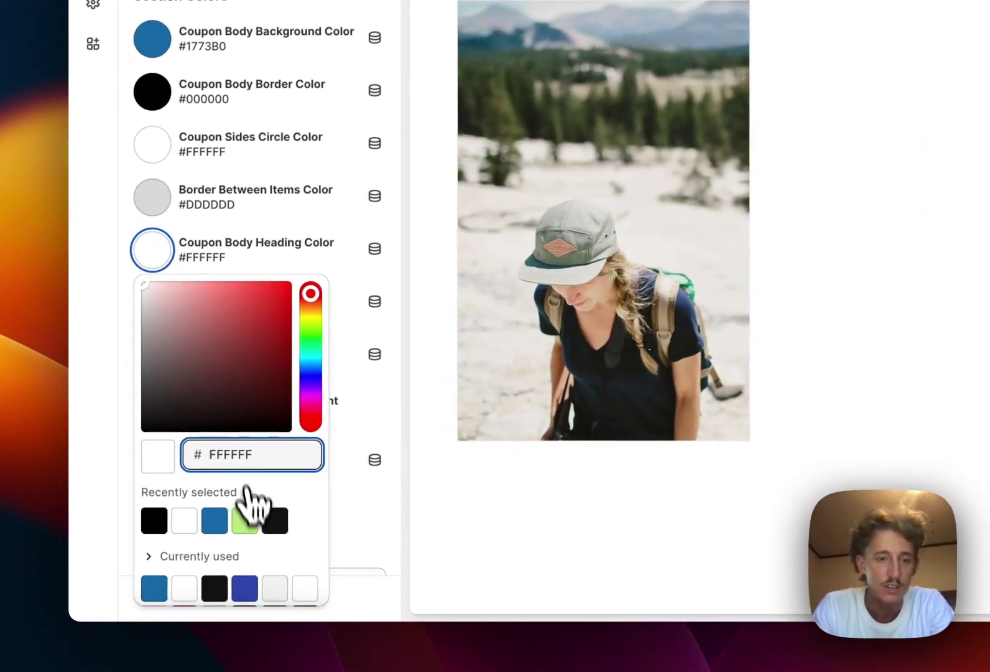
left_click(180, 539)
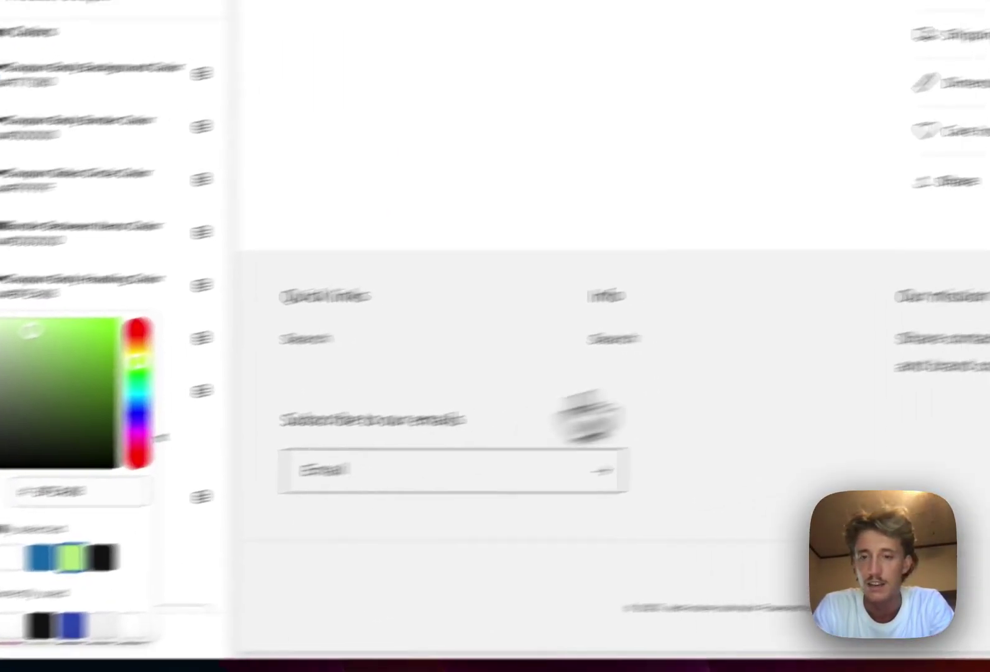
scroll(927, 317, "up", 10)
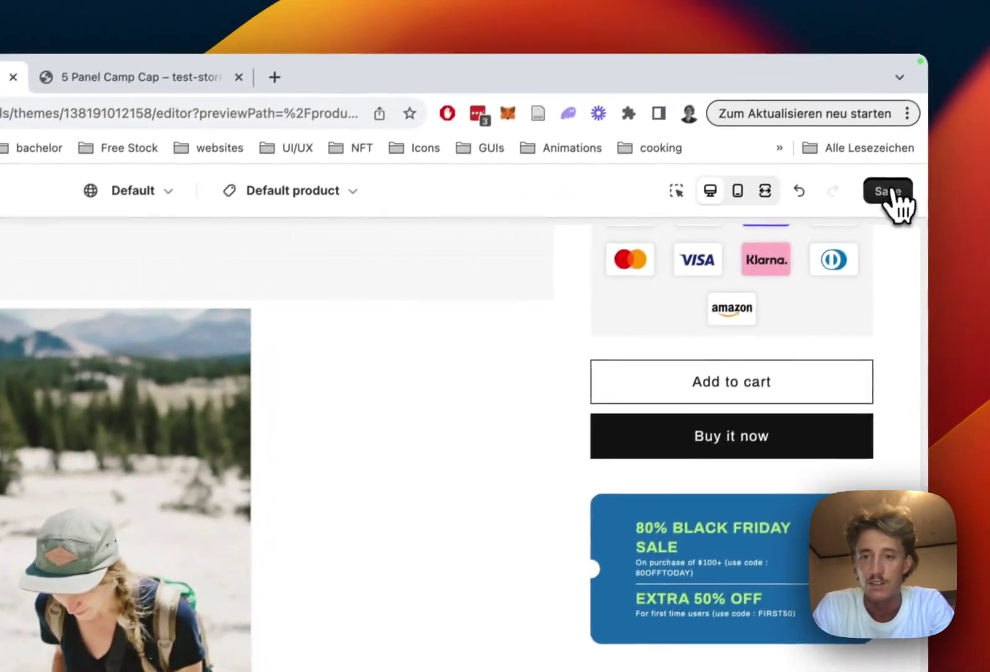
left_click(884, 200)
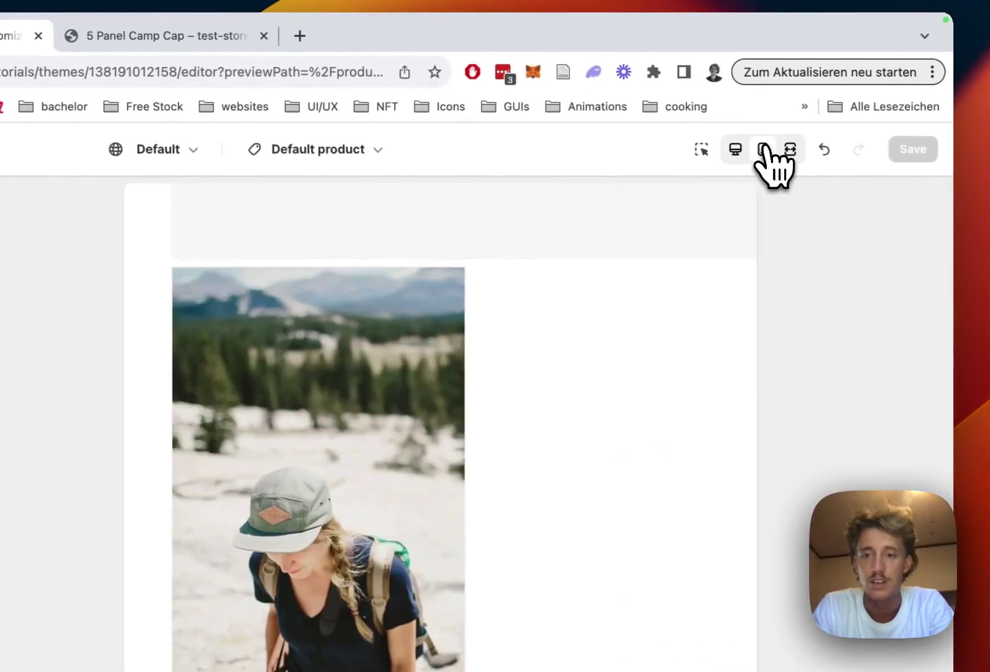
- Go from the live store's Catalog to the 5 Panel Camp Cap page and scroll down to the blue coupon
left_click(764, 150)
scroll(385, 482, "down", 10)
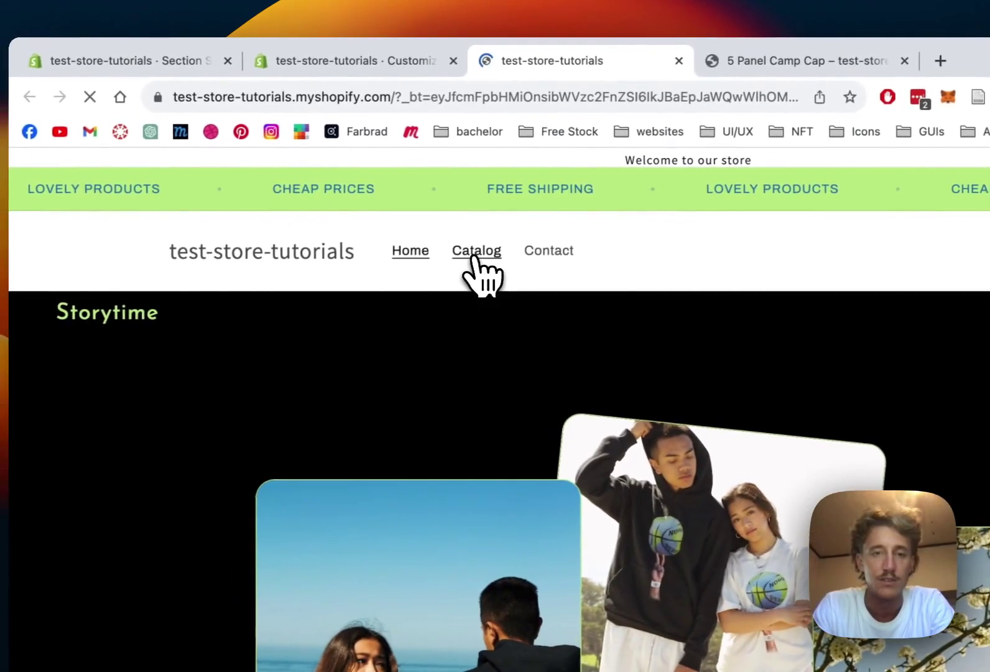
left_click(474, 258)
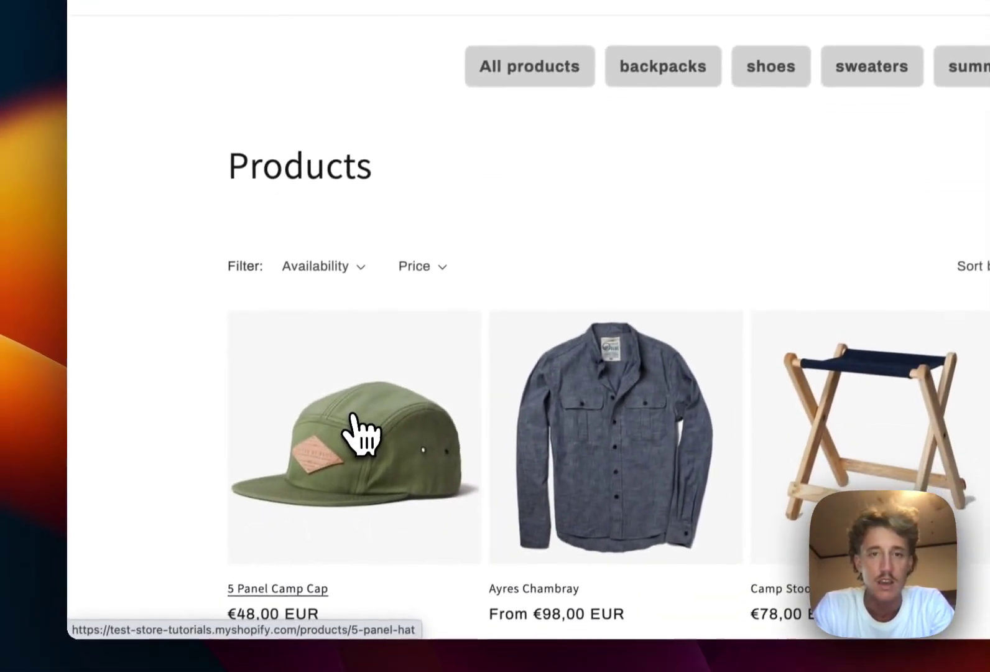
left_click(308, 665)
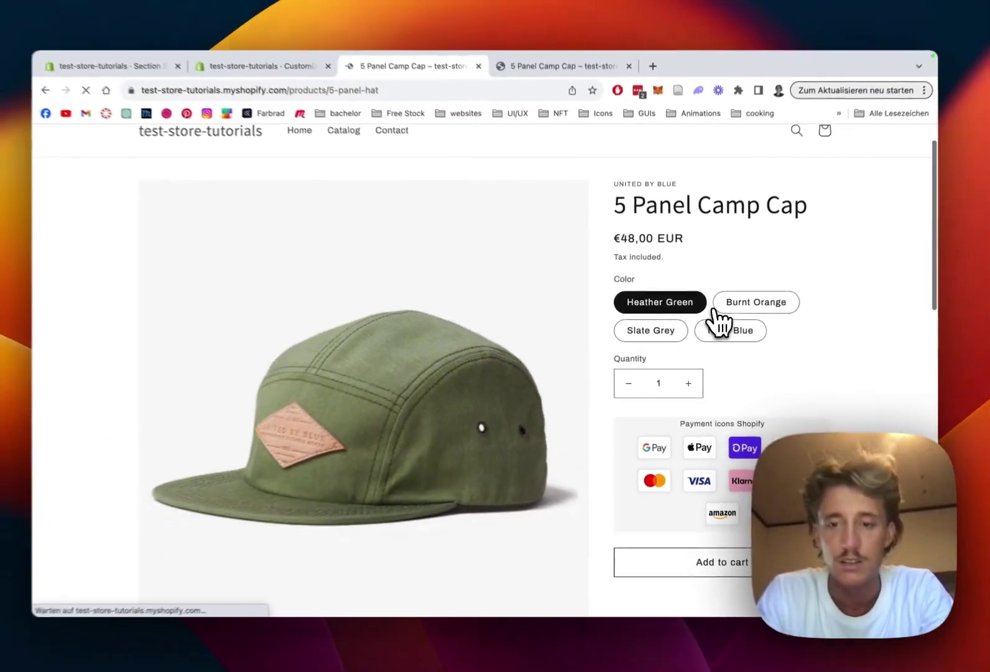
scroll(772, 293, "down", 4)
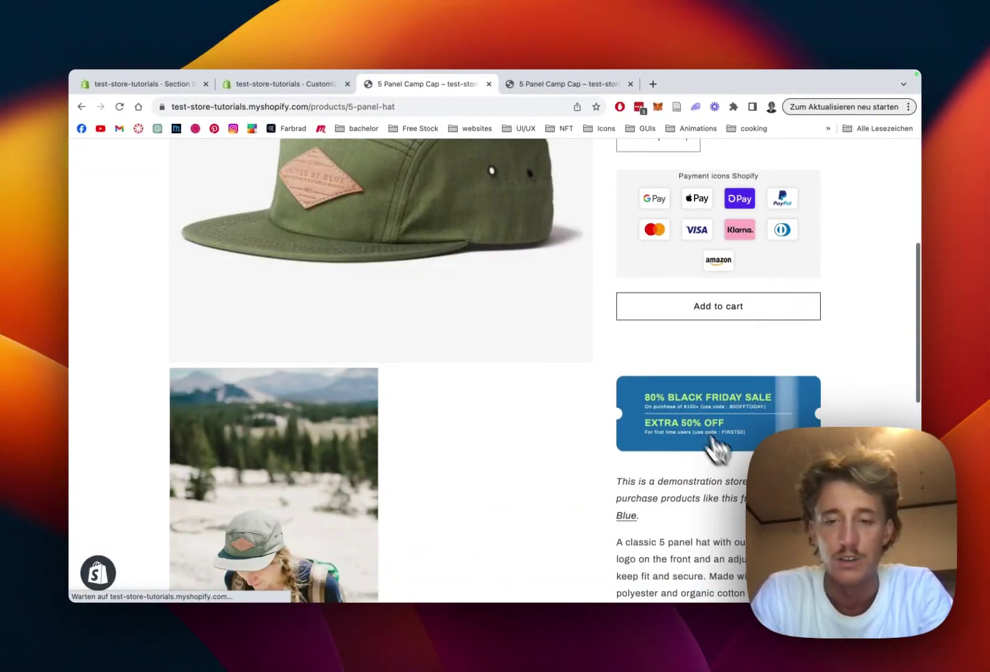